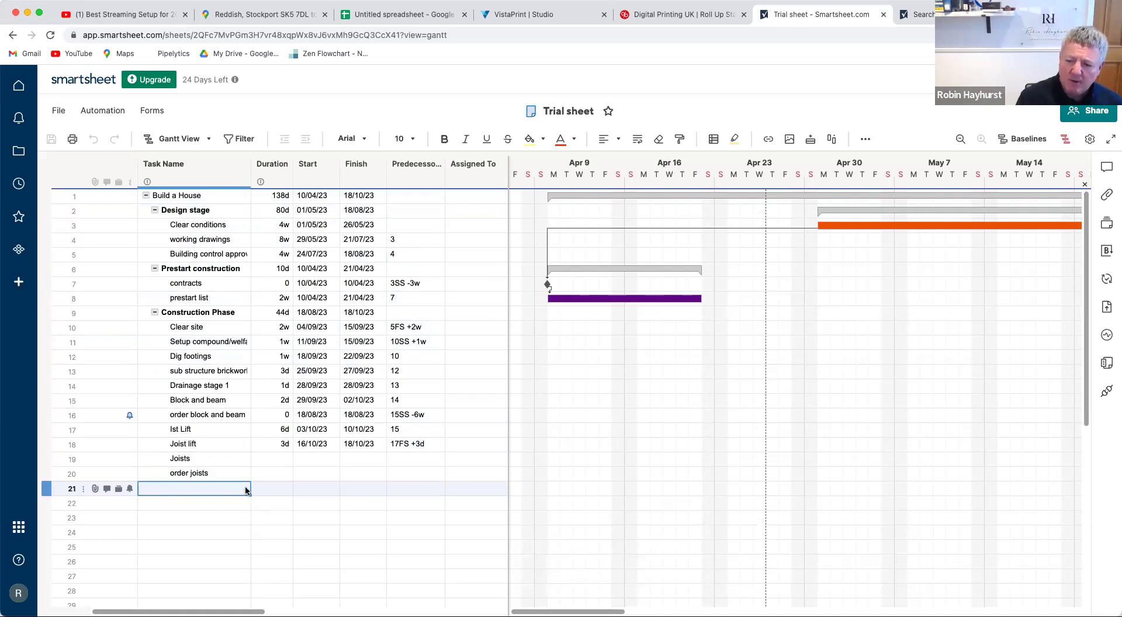
Add a task named "above joist lift" in row 21, directly below the order joists task.
{"action": "type", "text": "a"}
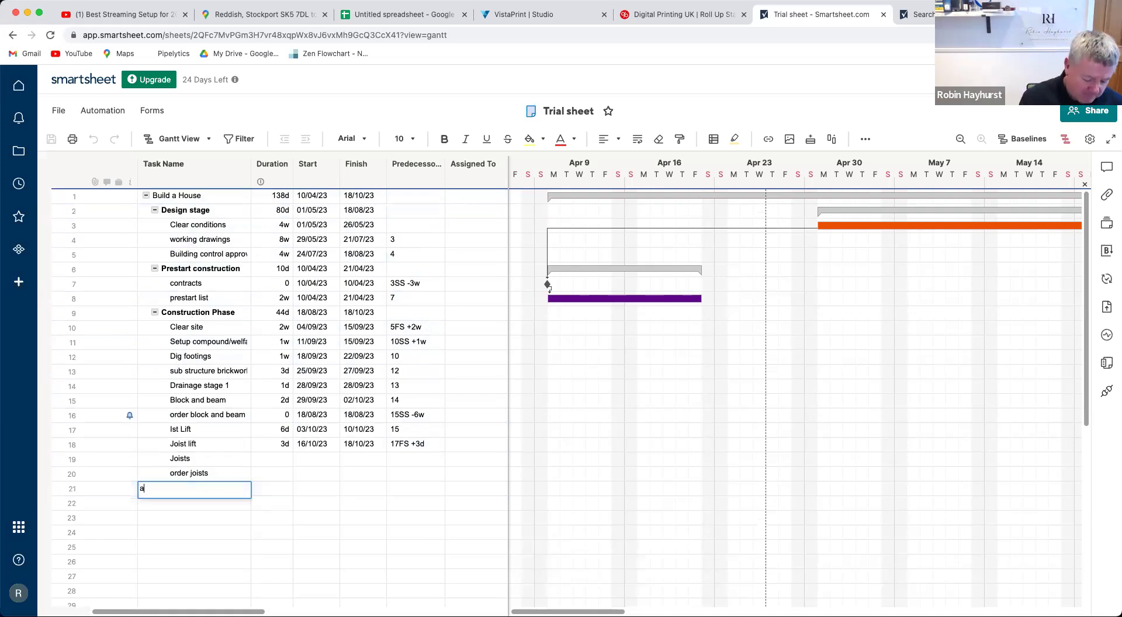
{"action": "type", "text": "bove"}
{"action": "left_click", "coordinate": [224, 513]}
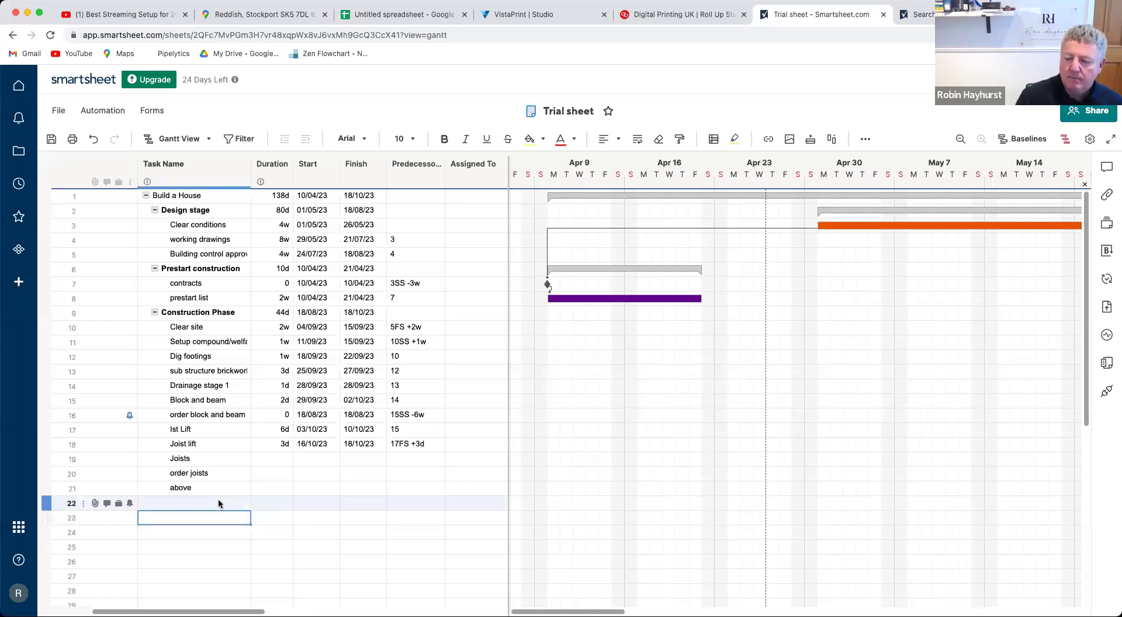
{"action": "left_click", "coordinate": [217, 489]}
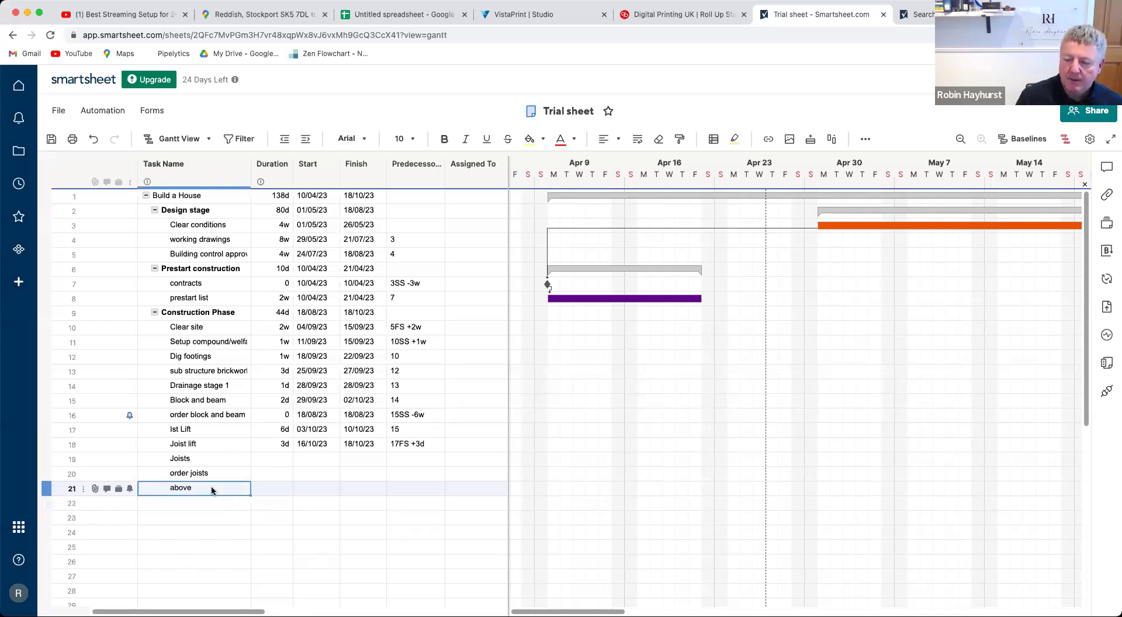
{"action": "left_click", "coordinate": [211, 487]}
{"action": "type", "text": "jois"}
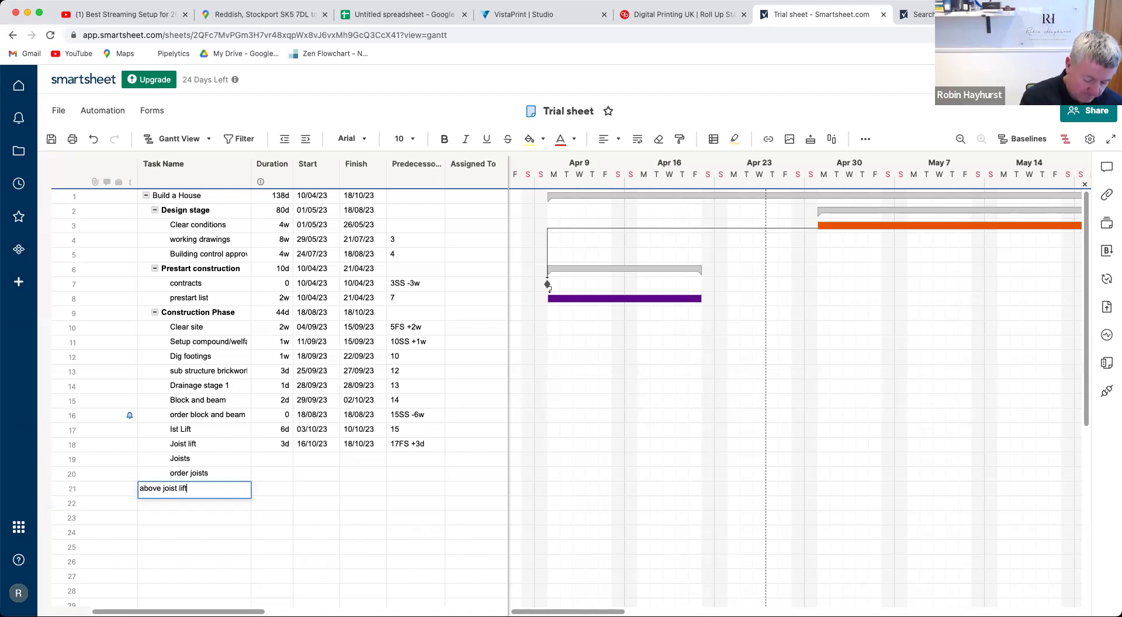
{"action": "type", "text": "t lift"}
{"action": "left_click", "coordinate": [198, 531]}
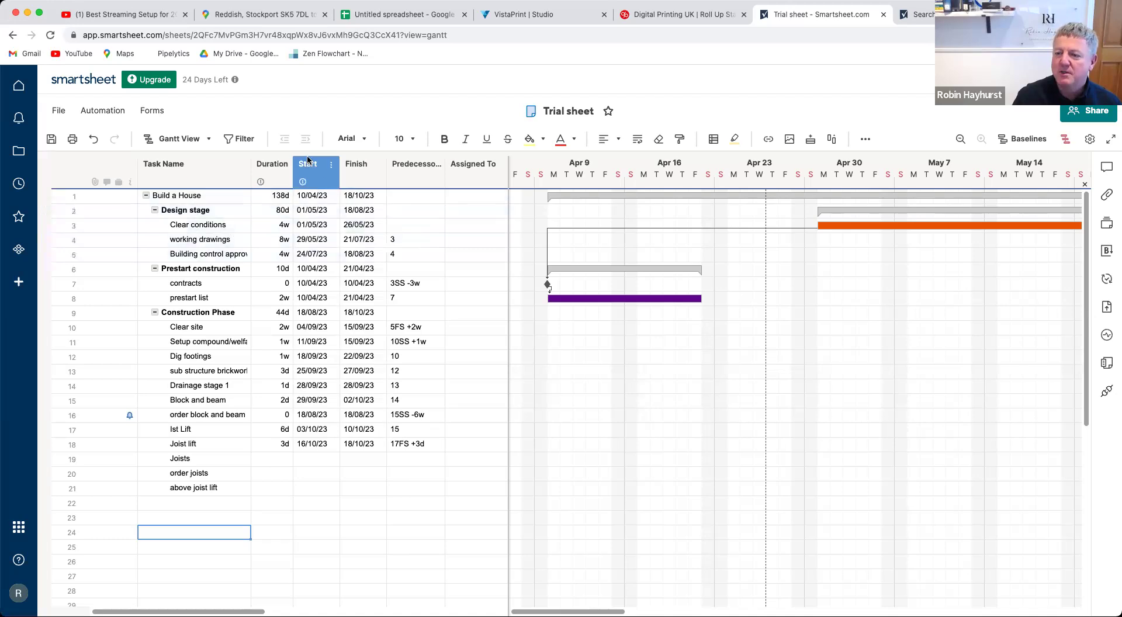
Collapse the Design stage, Prestart construction and Construction Phase groups to show only their summary rows.
{"action": "left_click", "coordinate": [212, 225]}
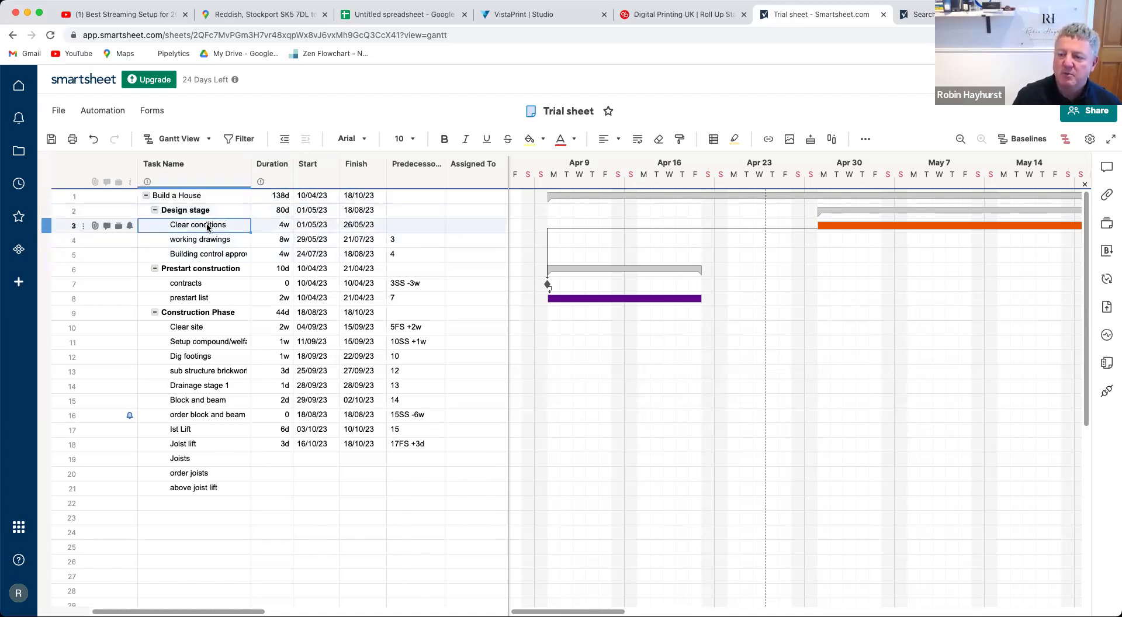
{"action": "left_click", "coordinate": [156, 212]}
{"action": "left_click", "coordinate": [155, 225]}
{"action": "left_click", "coordinate": [155, 239]}
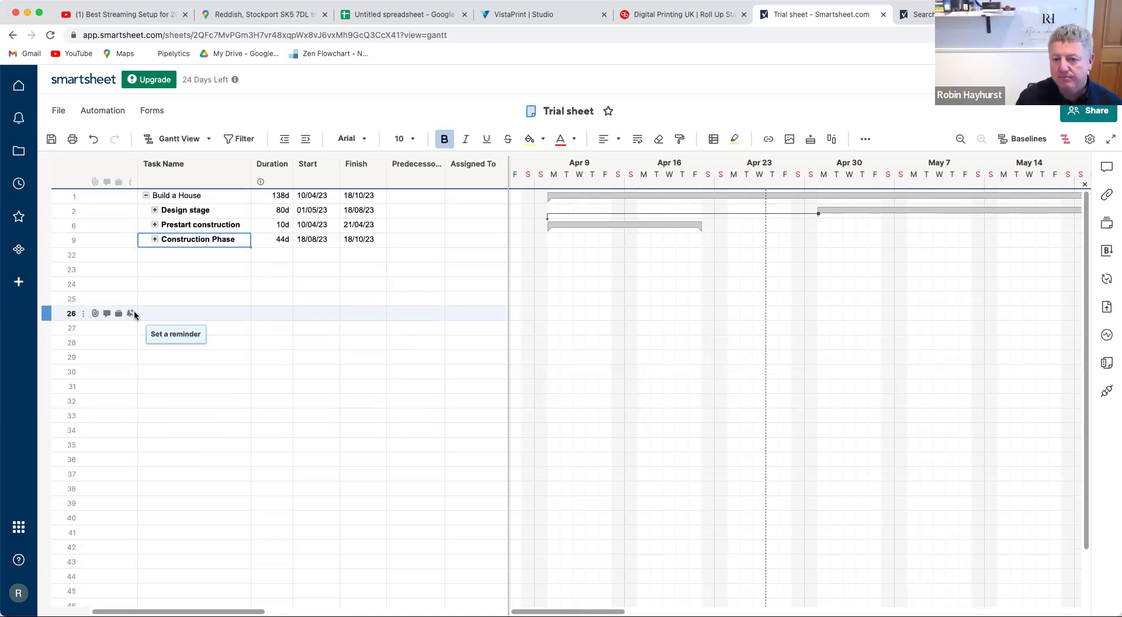
{"action": "scroll", "coordinate": [579, 224], "scroll_direction": "down", "scroll_amount": 1}
{"action": "right_click", "coordinate": [579, 221]}
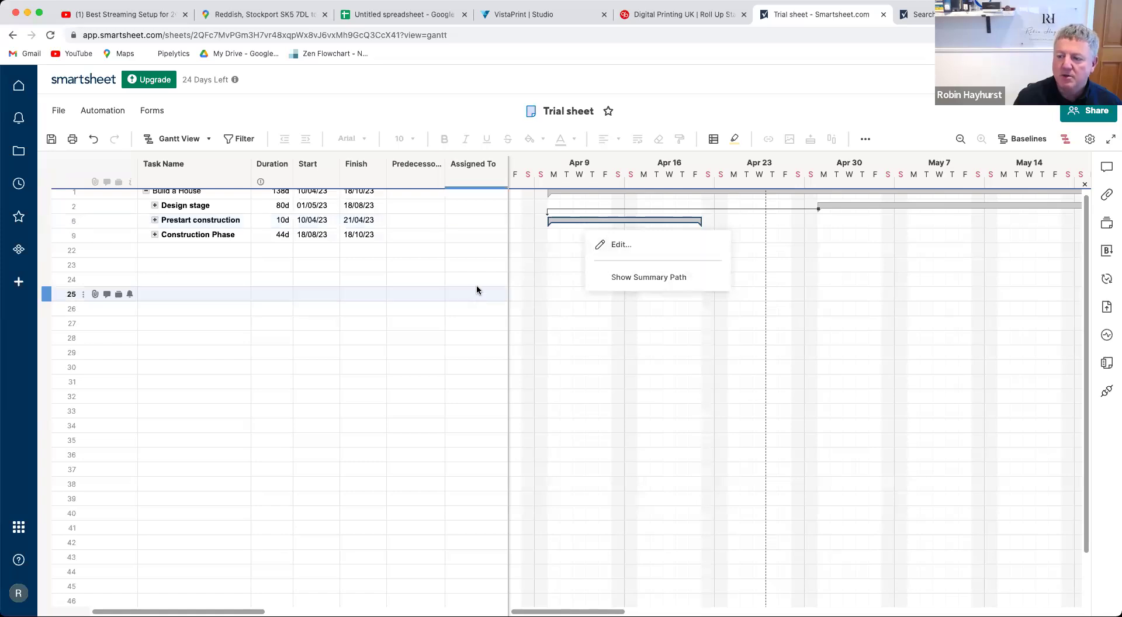
{"action": "scroll", "coordinate": [366, 272], "scroll_direction": "up", "scroll_amount": 1}
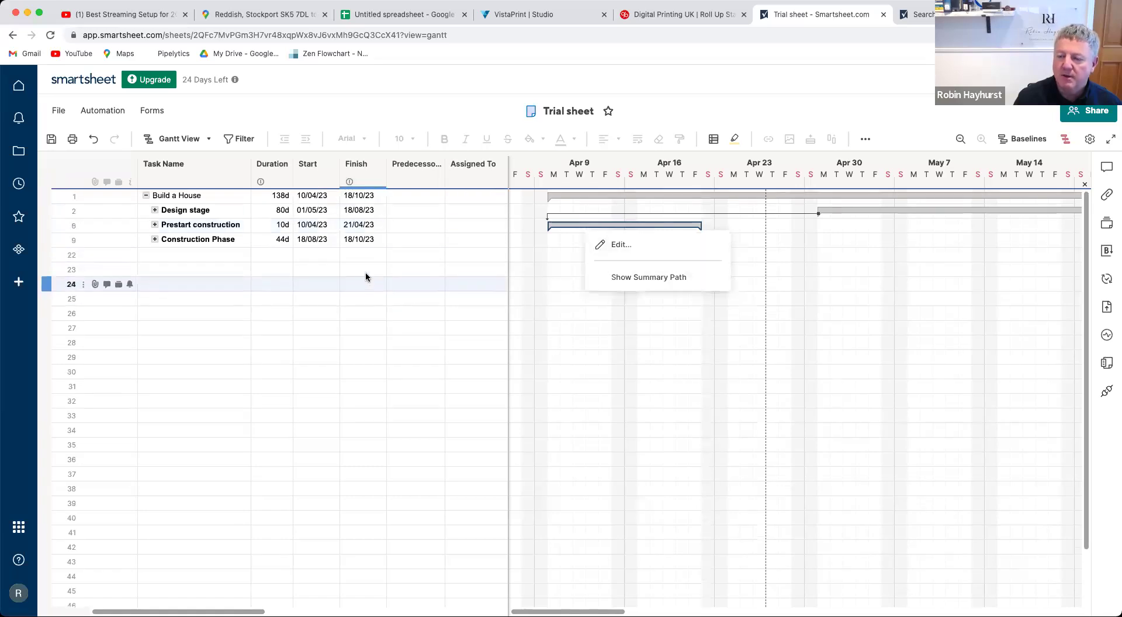
Expand the Design stage and Construction Phase groups, leaving Prestart construction collapsed, and select the Clear site task.
{"action": "left_click", "coordinate": [156, 210]}
{"action": "left_click", "coordinate": [156, 211]}
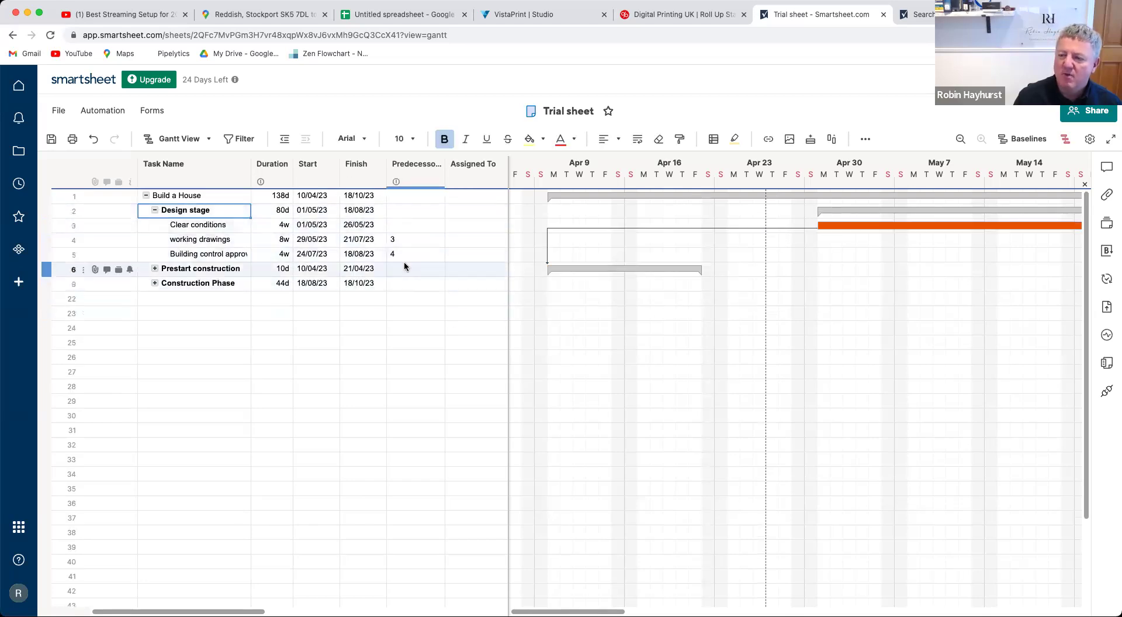
{"action": "left_click", "coordinate": [154, 283]}
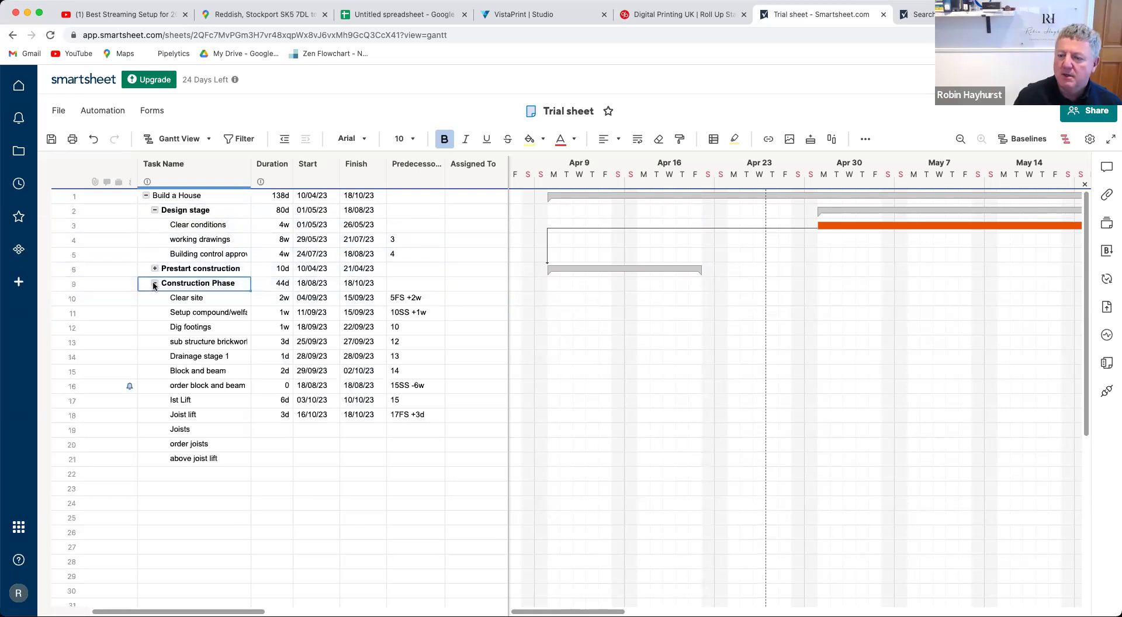
{"action": "left_click", "coordinate": [196, 299]}
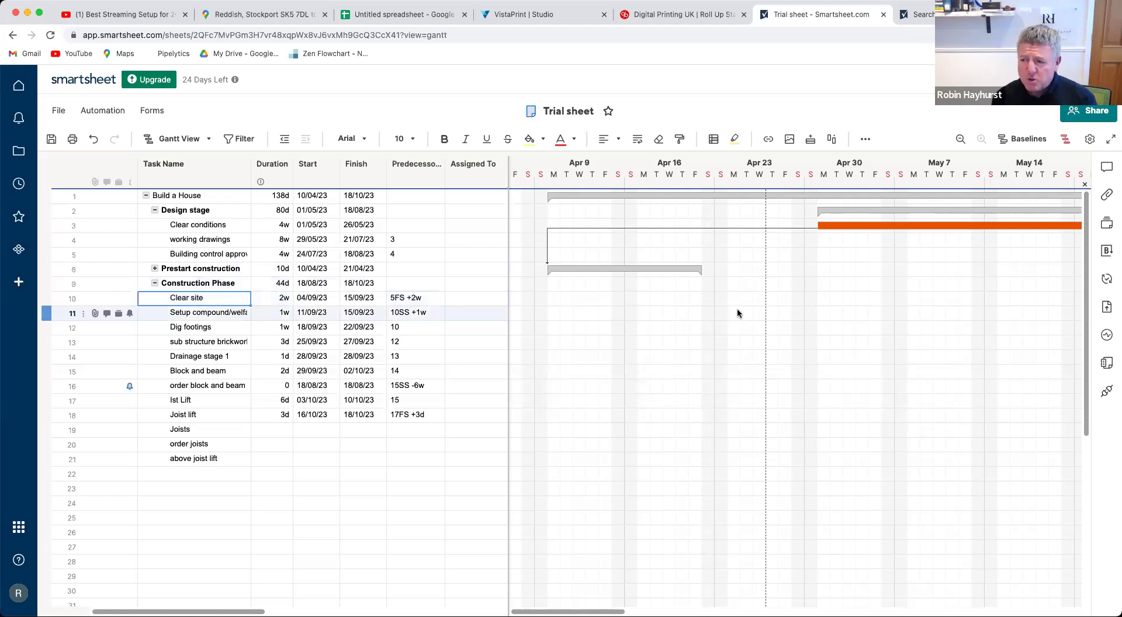
Collapse the Design stage group after viewing its task bars on the Gantt chart.
{"action": "scroll", "coordinate": [782, 287], "scroll_direction": "right", "scroll_amount": 10}
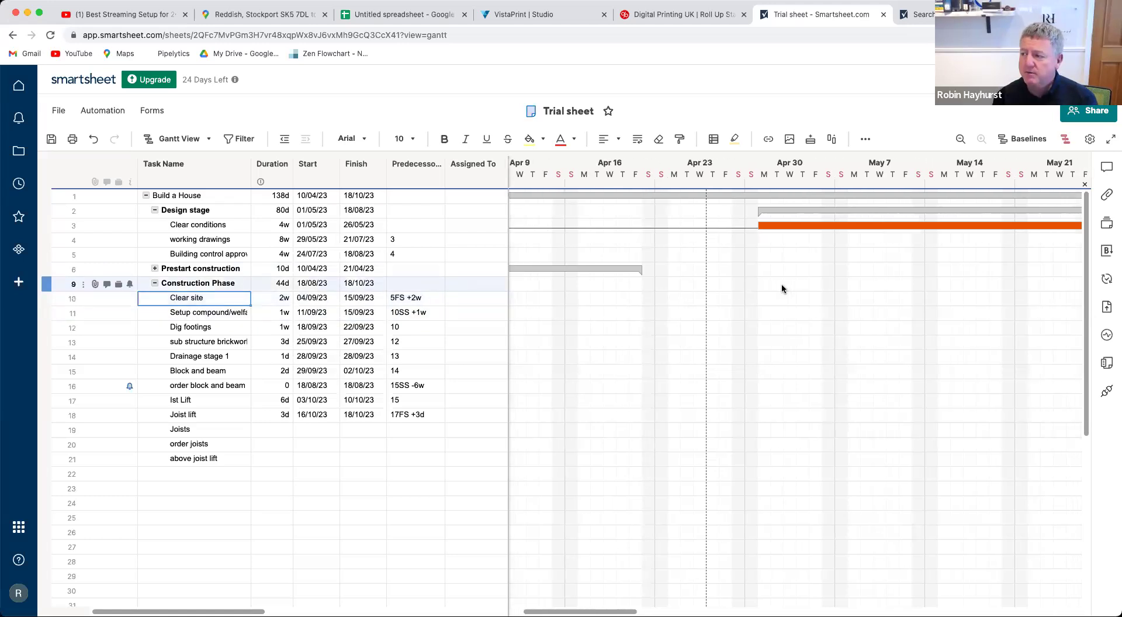
{"action": "scroll", "coordinate": [781, 288], "scroll_direction": "right", "scroll_amount": 4}
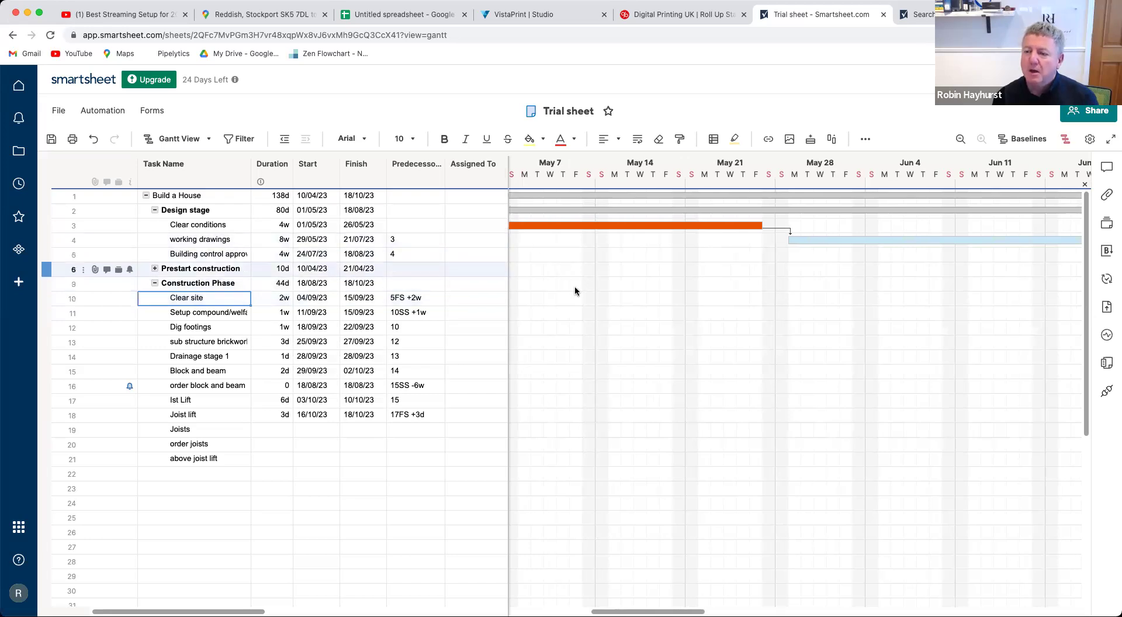
{"action": "left_click", "coordinate": [155, 209]}
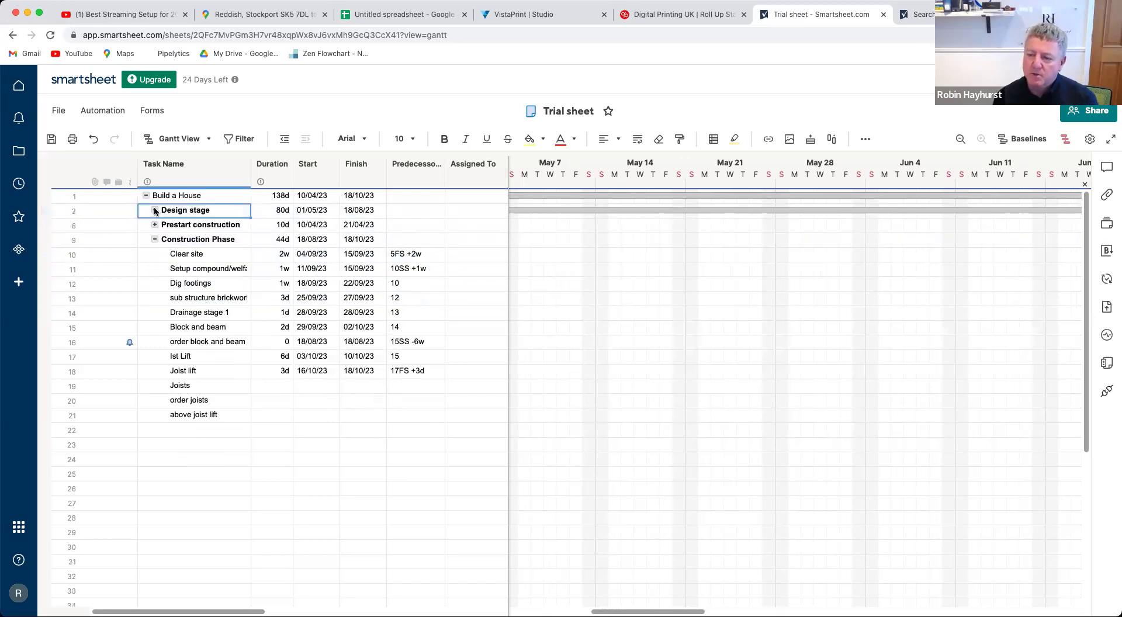
Examine the Clear site bar and its dependency links on the Gantt chart.
{"action": "left_click", "coordinate": [186, 255]}
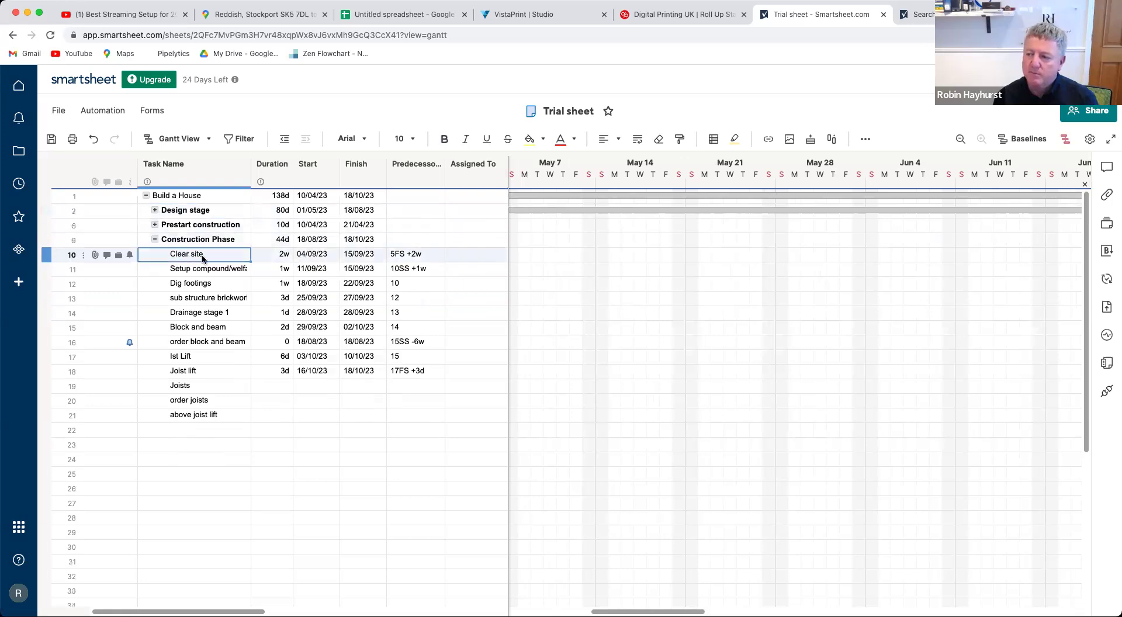
{"action": "scroll", "coordinate": [606, 265], "scroll_direction": "right", "scroll_amount": 10}
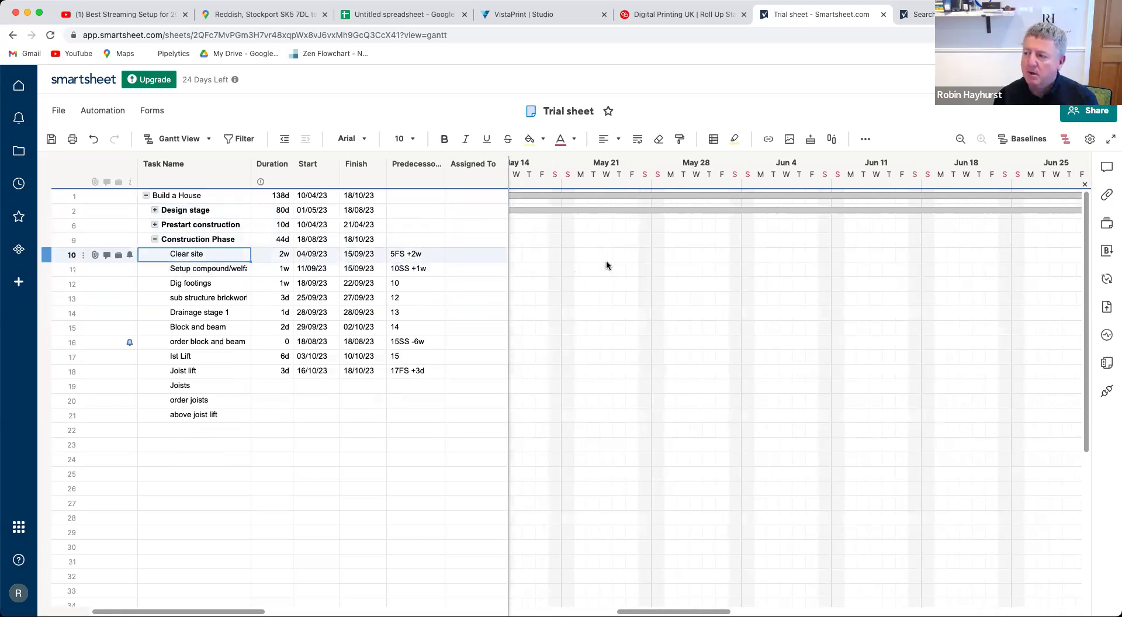
{"action": "scroll", "coordinate": [607, 265], "scroll_direction": "right", "scroll_amount": 8}
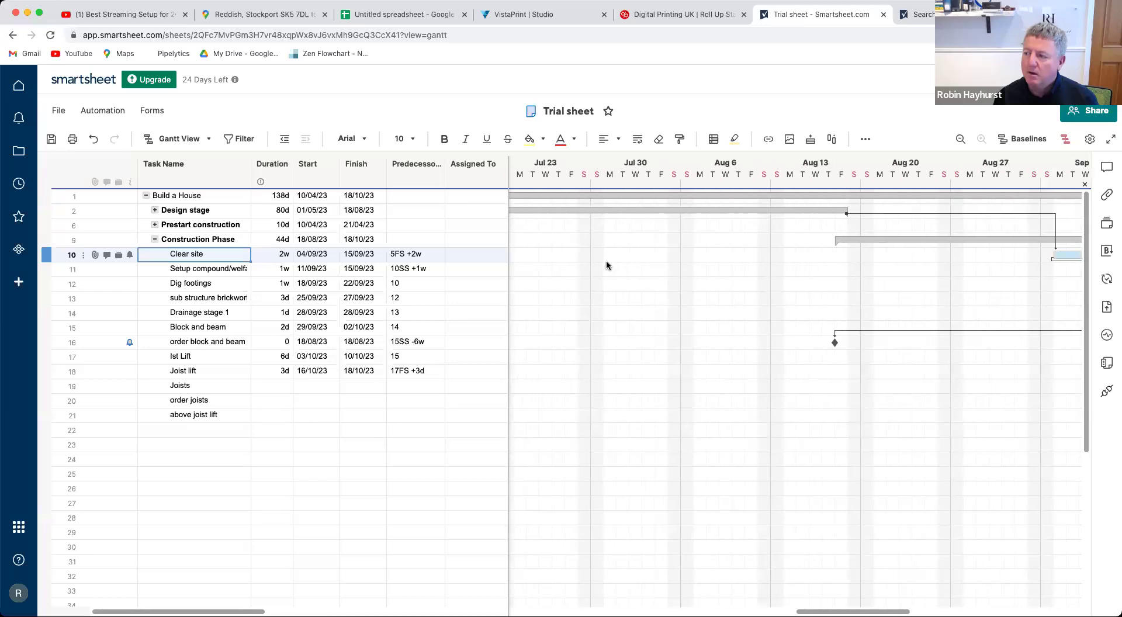
{"action": "scroll", "coordinate": [607, 265], "scroll_direction": "right", "scroll_amount": 3}
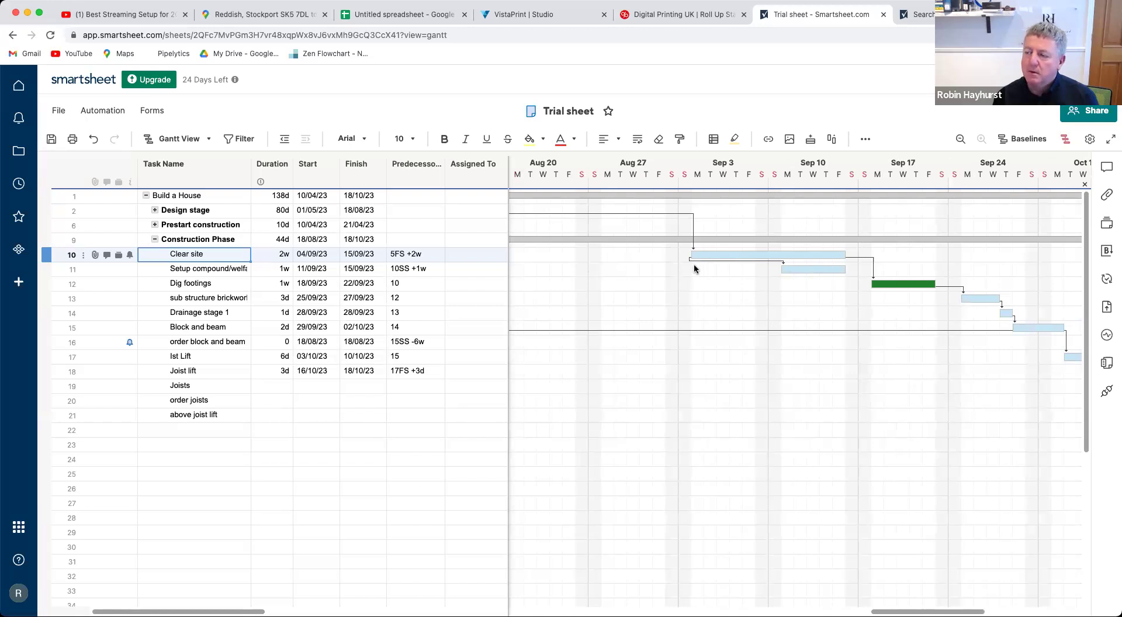
{"action": "left_click", "coordinate": [760, 255]}
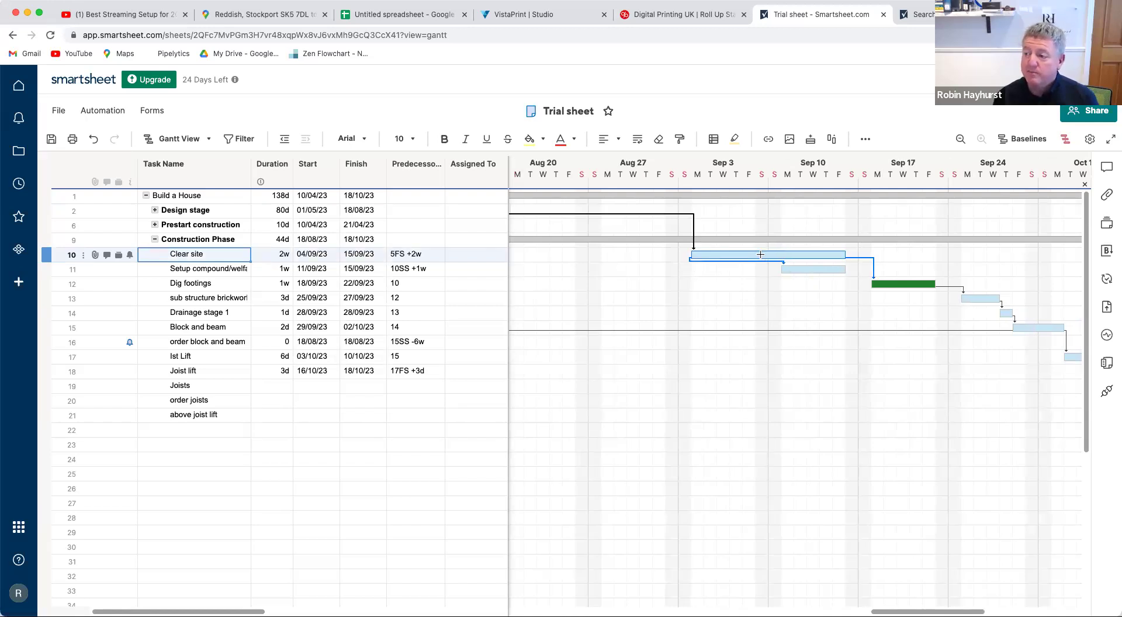
{"action": "left_click", "coordinate": [772, 264]}
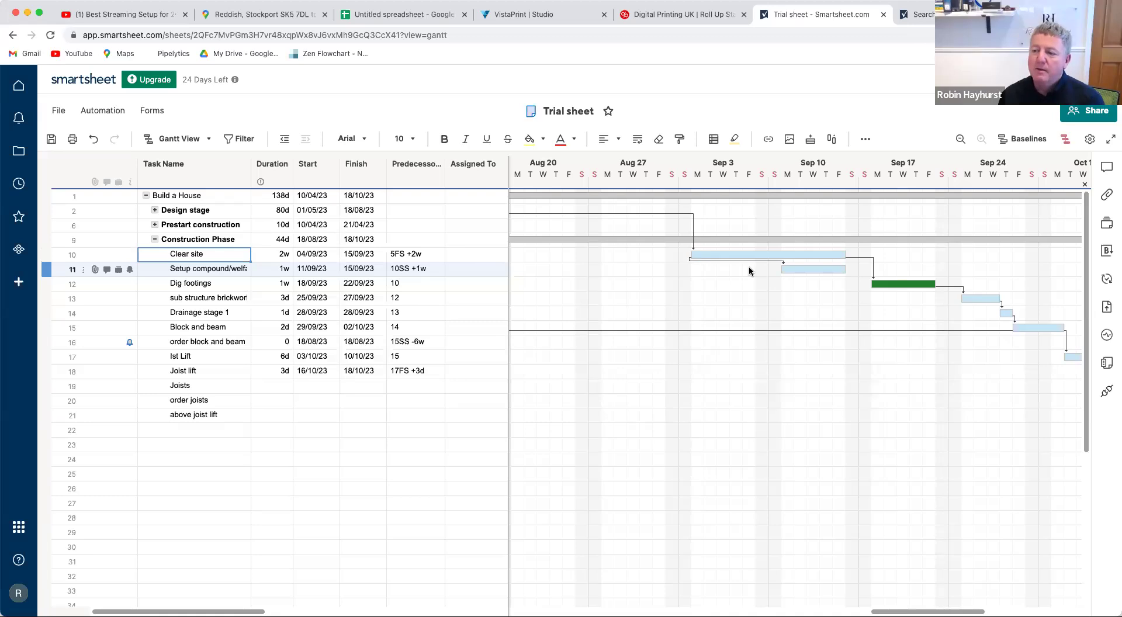
Examine the Setup compound predecessor and the sub structure brickwork and Block and beam bars in the Construction Phase.
{"action": "left_click", "coordinate": [406, 270]}
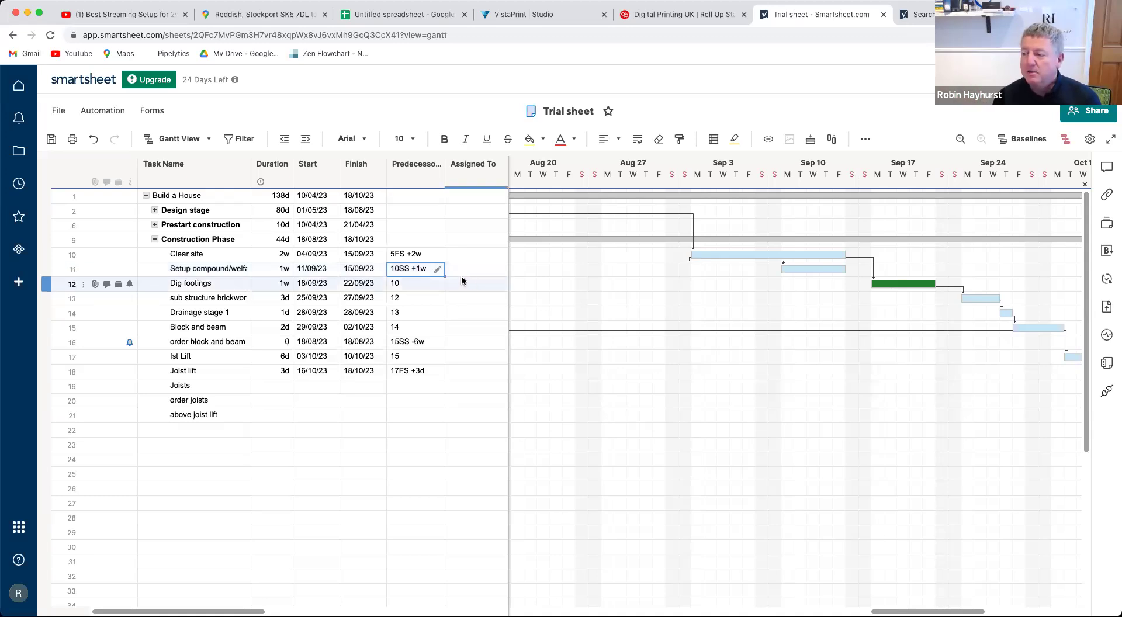
{"action": "scroll", "coordinate": [840, 319], "scroll_direction": "right", "scroll_amount": 1}
{"action": "scroll", "coordinate": [840, 319], "scroll_direction": "right", "scroll_amount": 8}
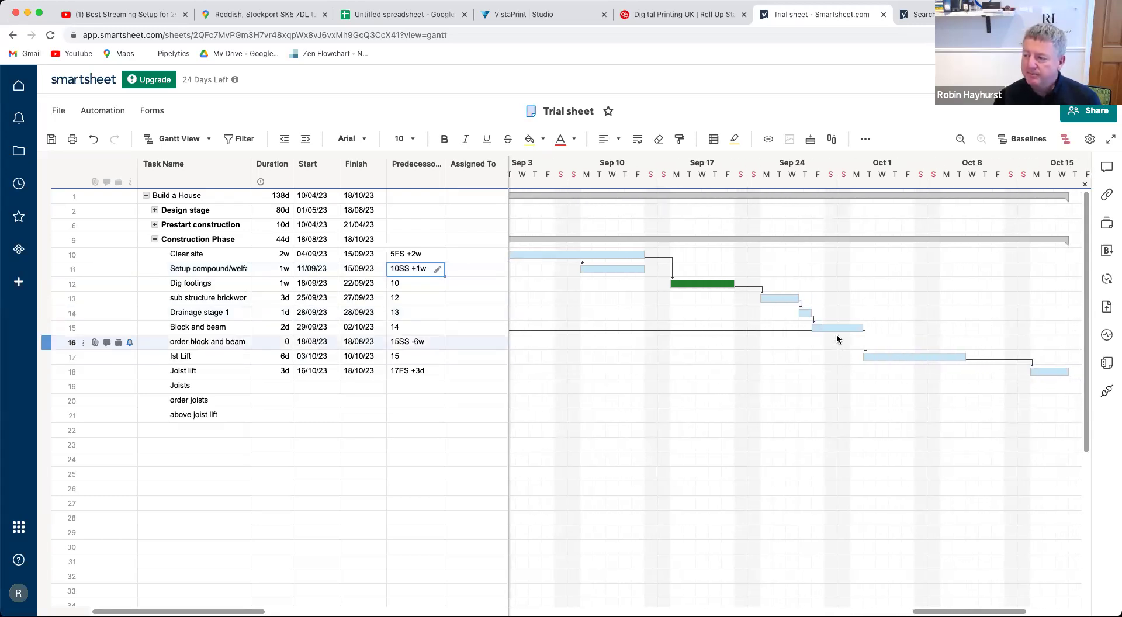
{"action": "left_click", "coordinate": [780, 300]}
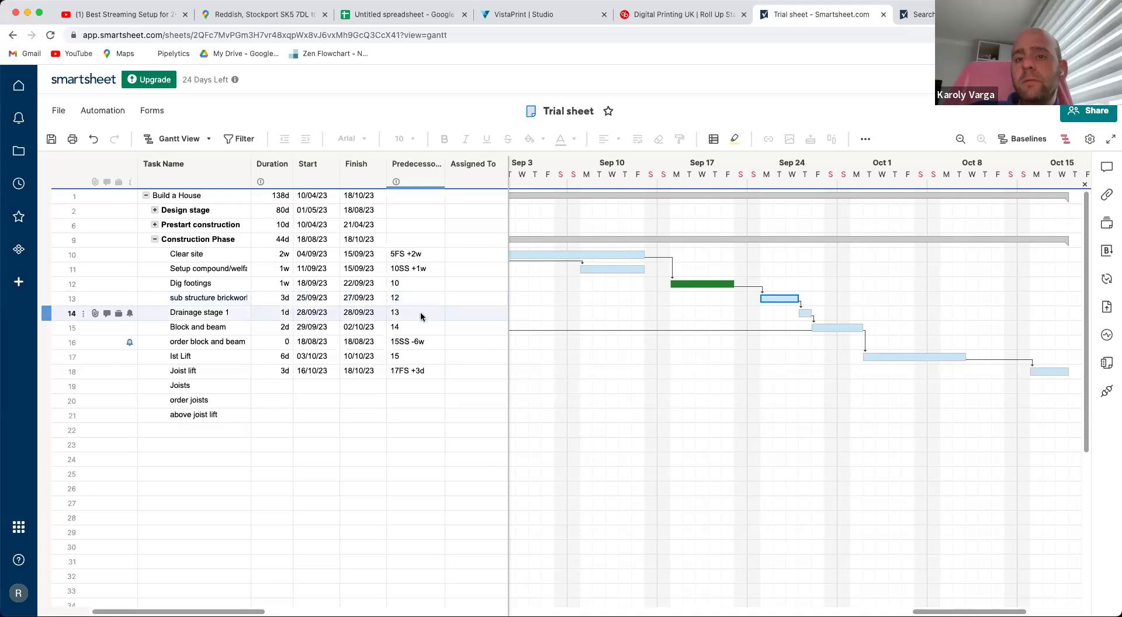
{"action": "left_click", "coordinate": [839, 328]}
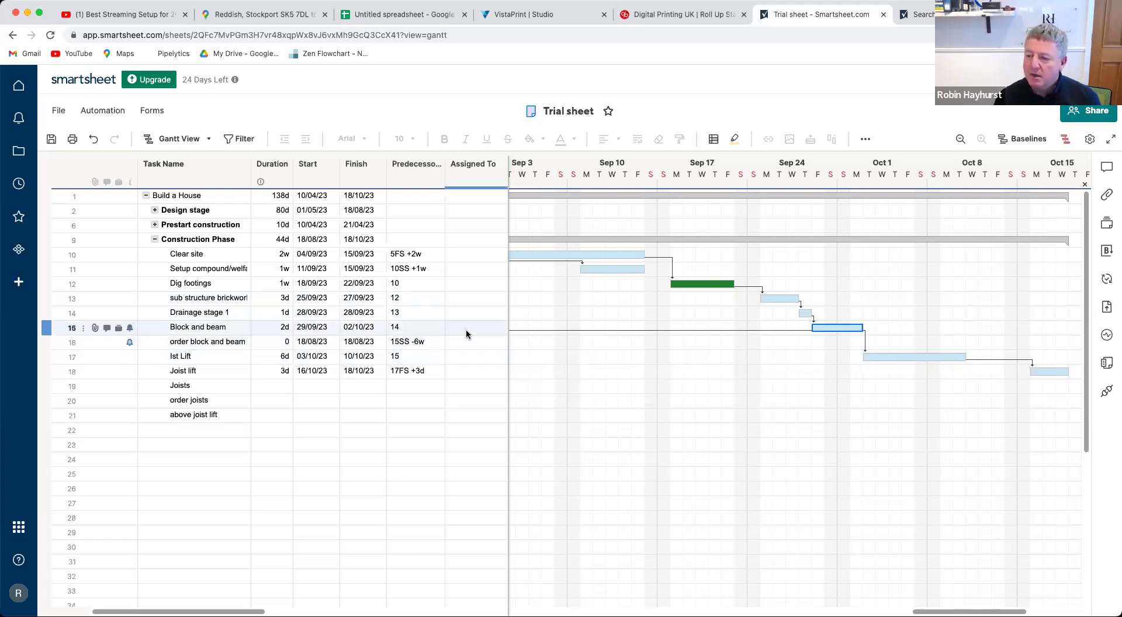
{"action": "left_click", "coordinate": [241, 328]}
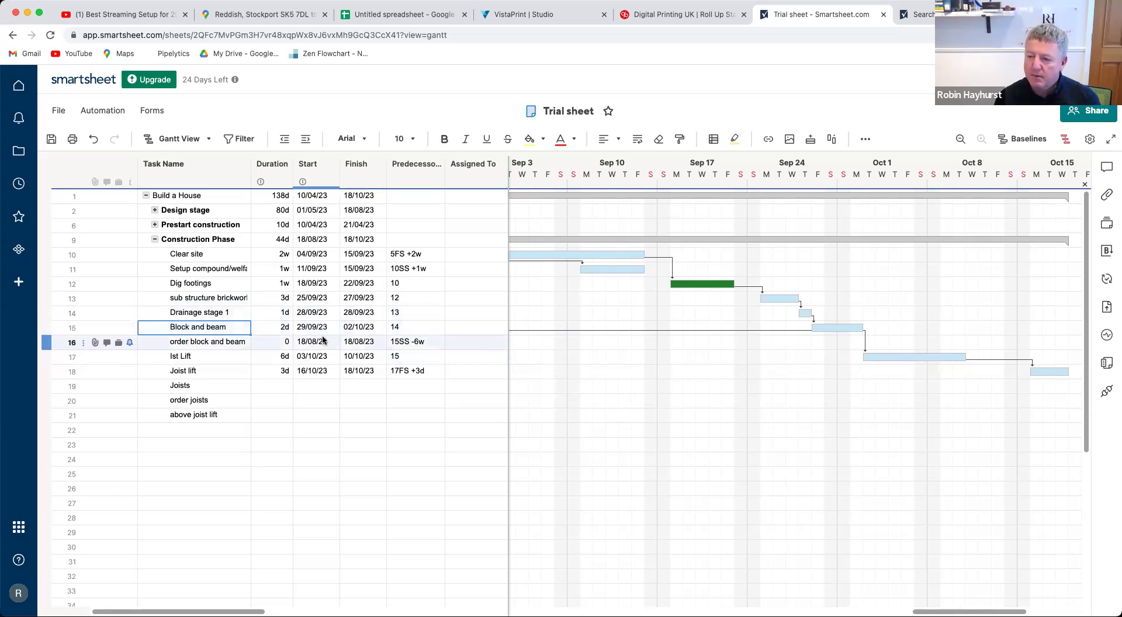
Review the order block and beam task's Gantt milestone, duration and existing reminder, closing the reminder without changes.
{"action": "left_click", "coordinate": [228, 343]}
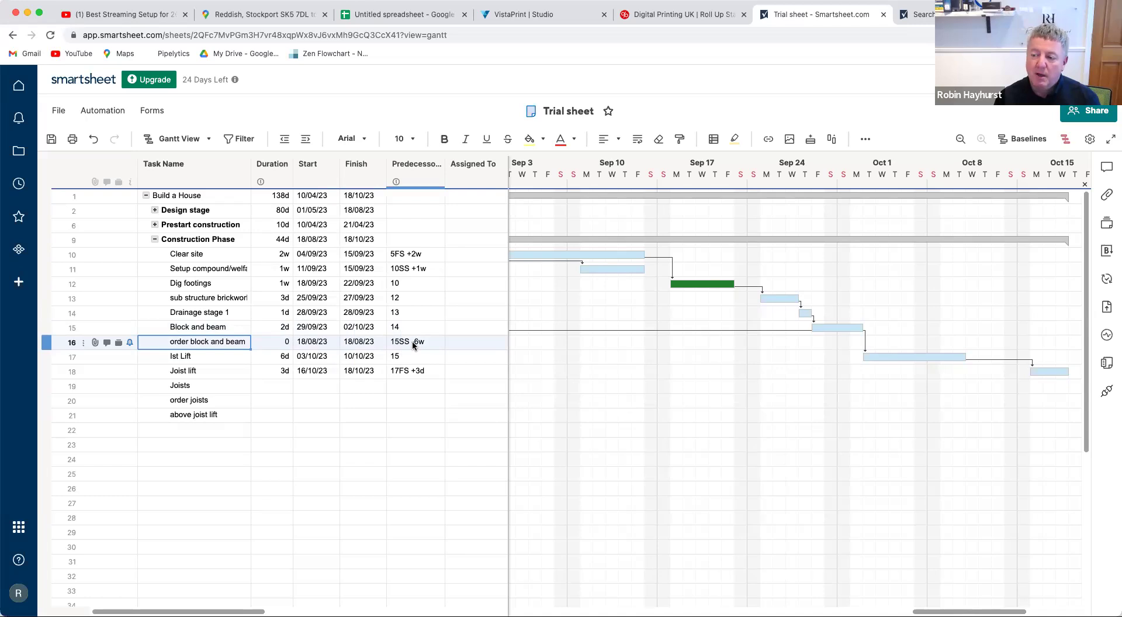
{"action": "scroll", "coordinate": [412, 341], "scroll_direction": "down", "scroll_amount": 1}
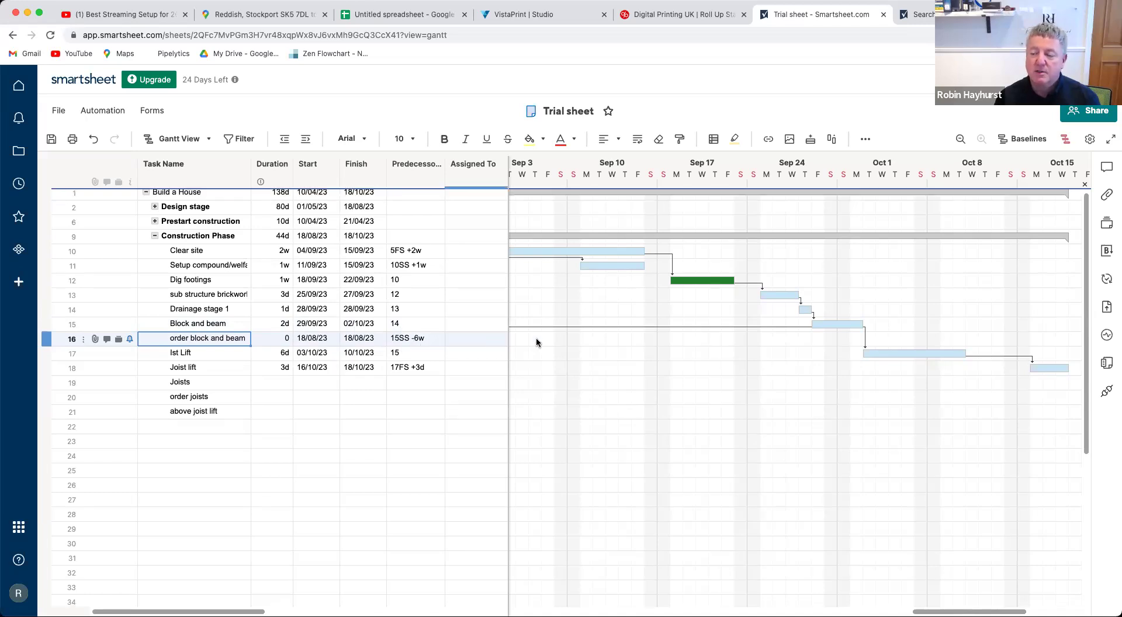
{"action": "scroll", "coordinate": [552, 345], "scroll_direction": "left", "scroll_amount": 2}
{"action": "scroll", "coordinate": [552, 346], "scroll_direction": "left", "scroll_amount": 7}
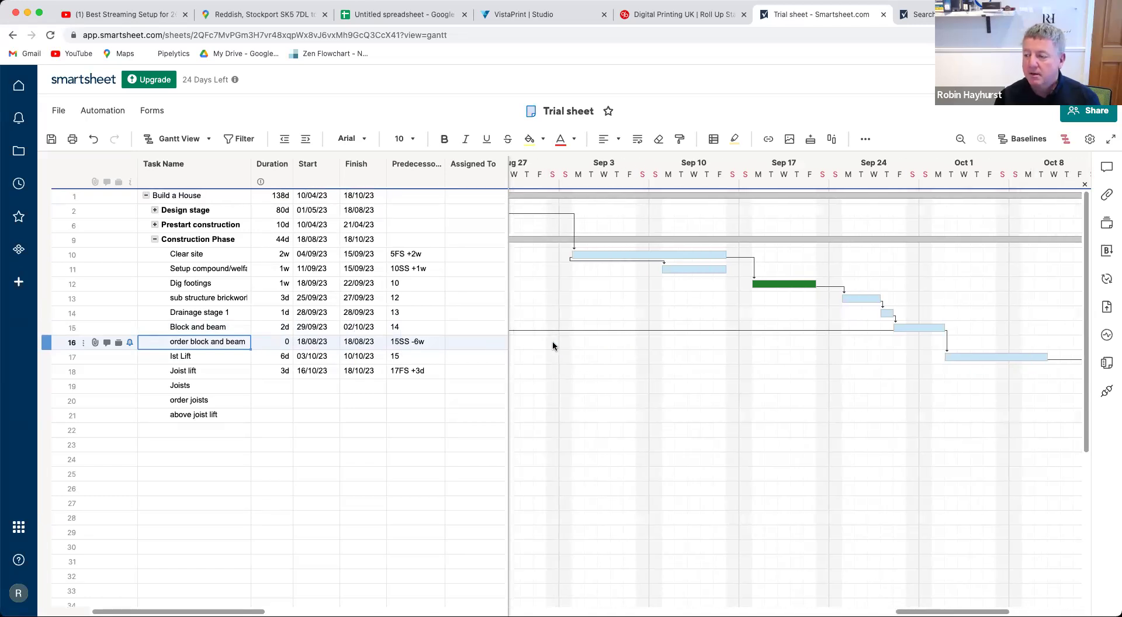
{"action": "scroll", "coordinate": [552, 345], "scroll_direction": "left", "scroll_amount": 2}
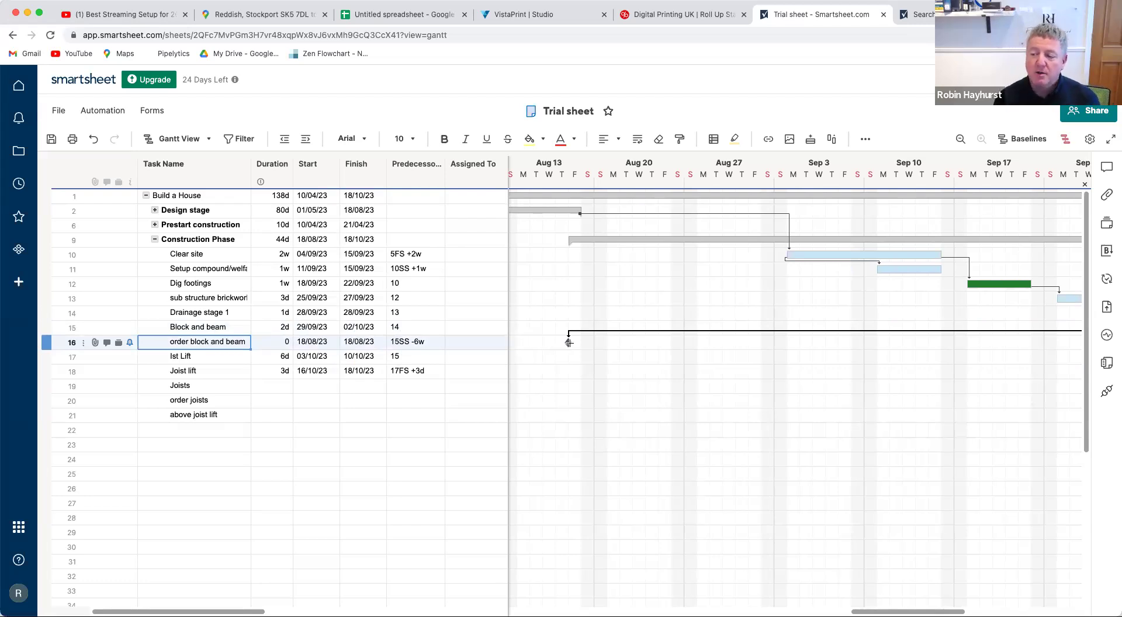
{"action": "left_click", "coordinate": [279, 345]}
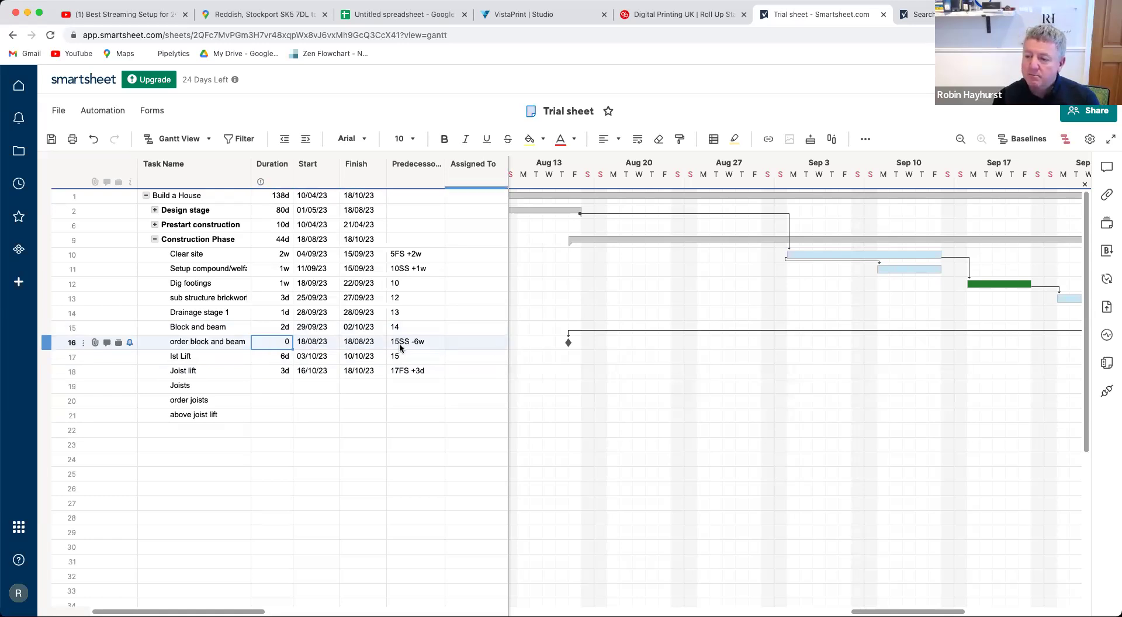
{"action": "left_click", "coordinate": [129, 345]}
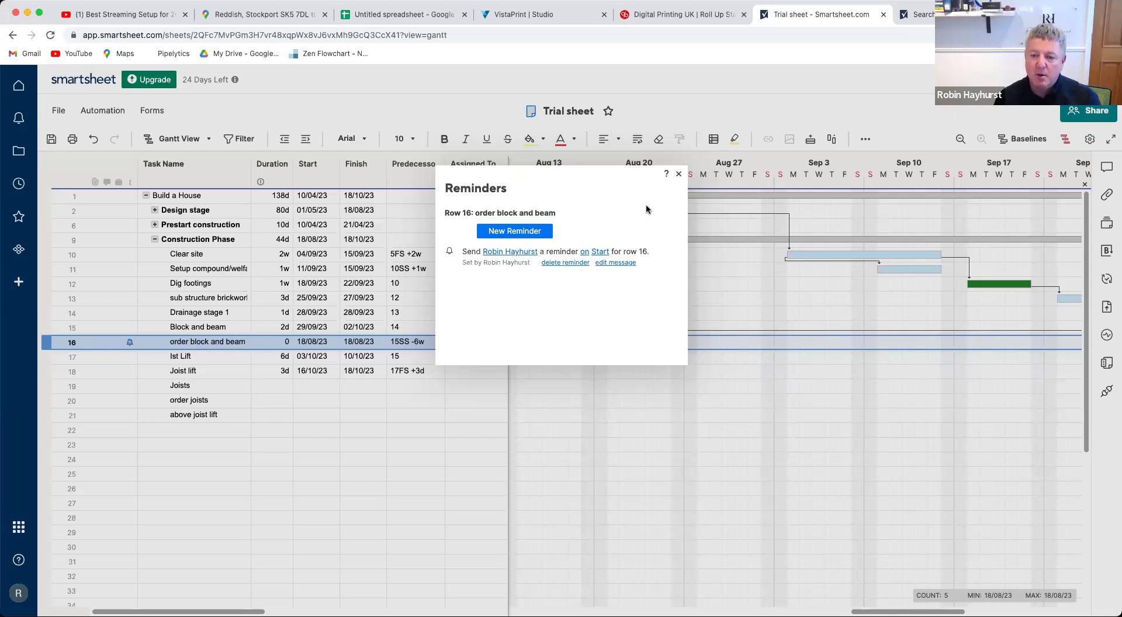
{"action": "left_click", "coordinate": [679, 175]}
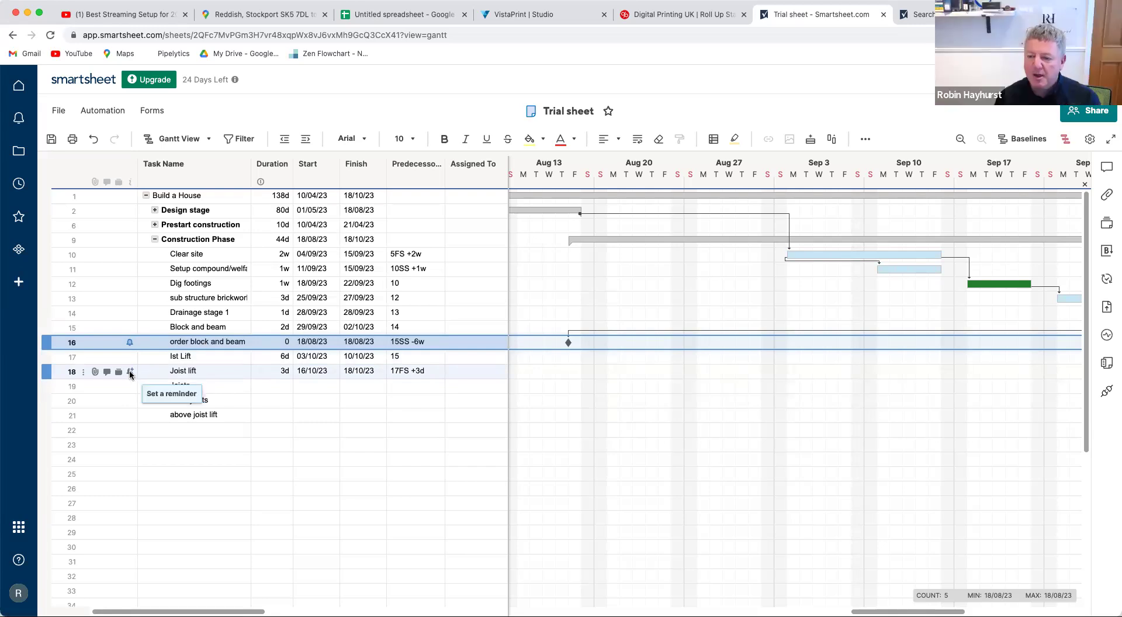
Draft a reminder for the Joist lift row triggered on its Start date, and discard it without saving.
{"action": "left_click", "coordinate": [130, 374]}
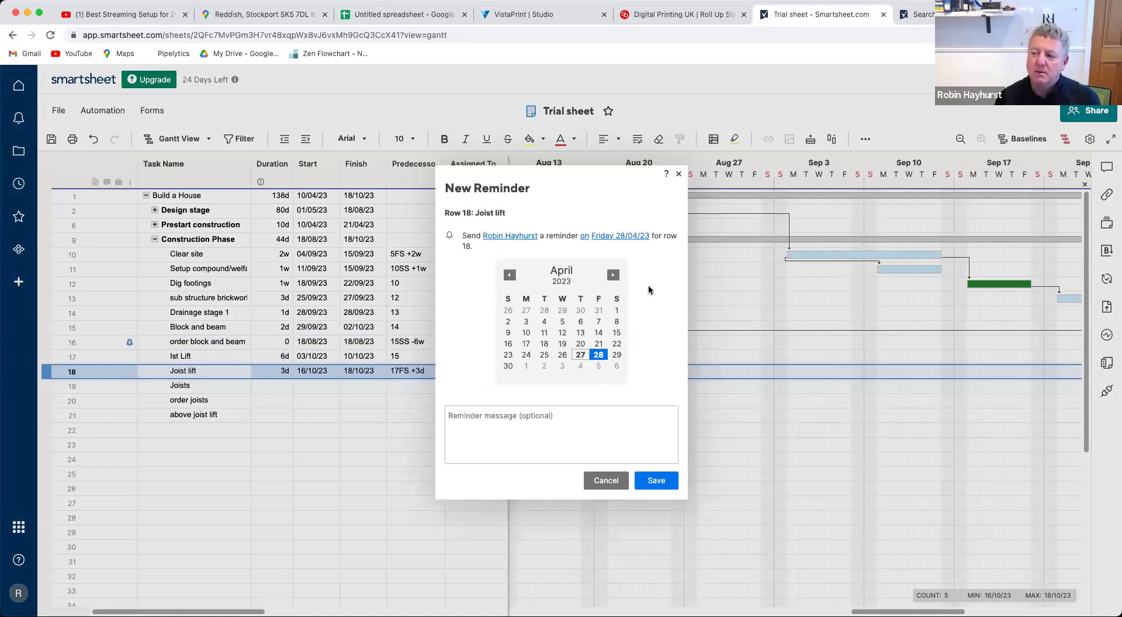
{"action": "left_click", "coordinate": [620, 236]}
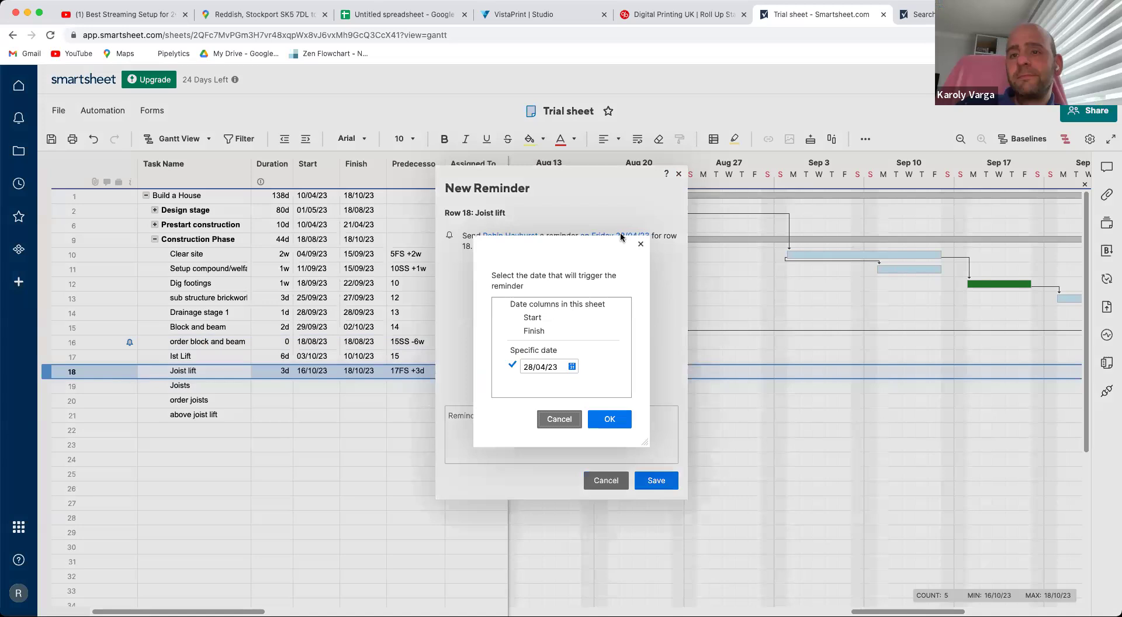
{"action": "left_click", "coordinate": [541, 317]}
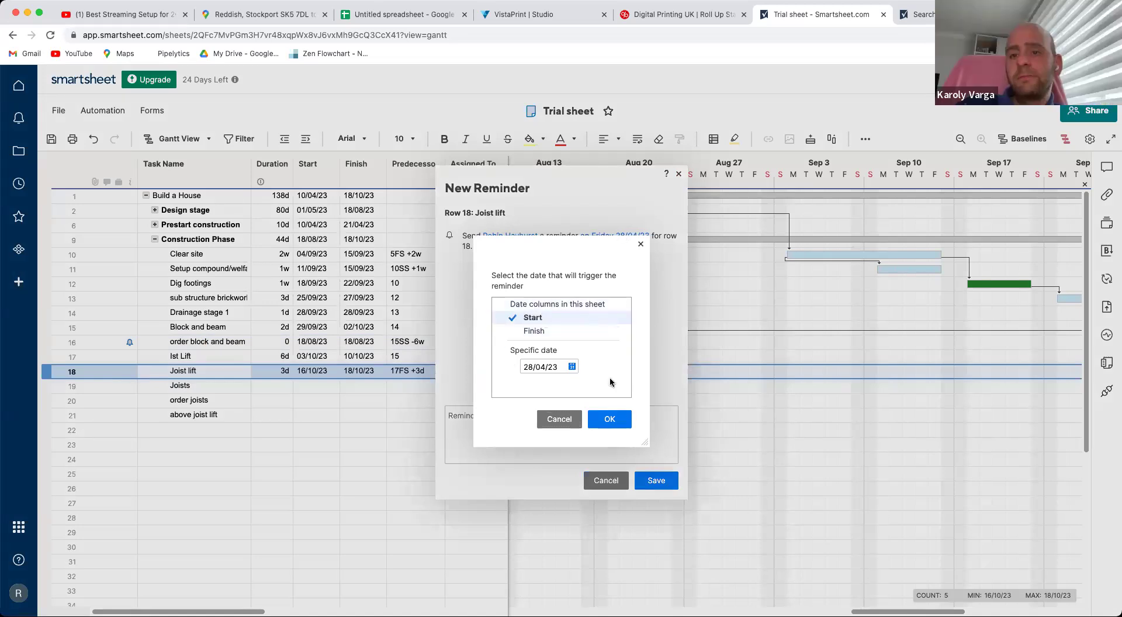
{"action": "left_click", "coordinate": [610, 420]}
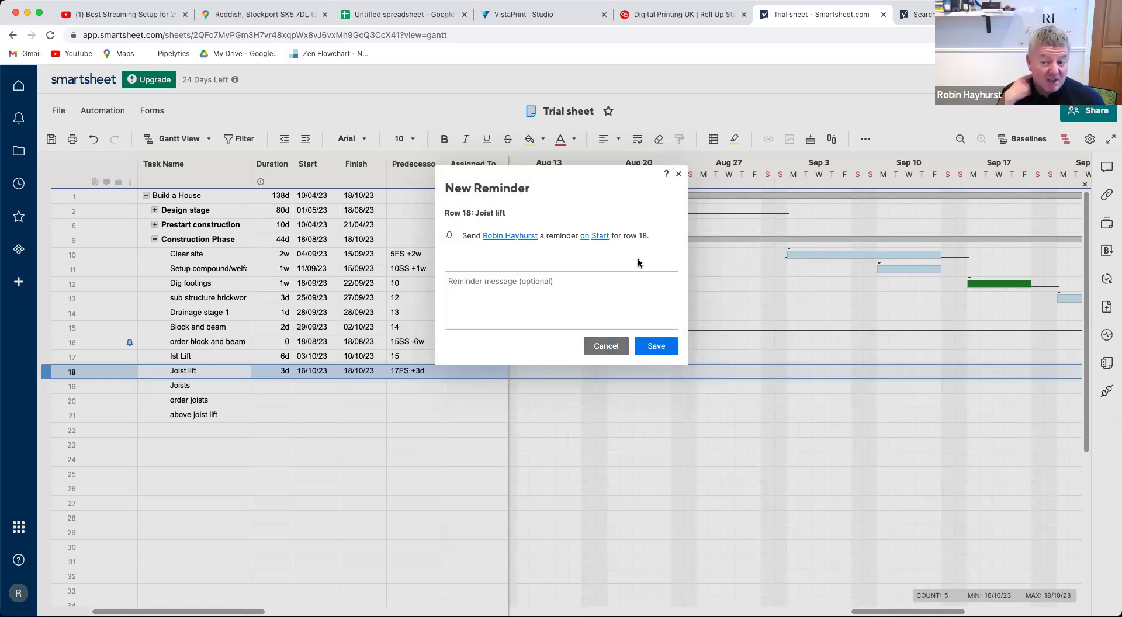
{"action": "left_click", "coordinate": [679, 173]}
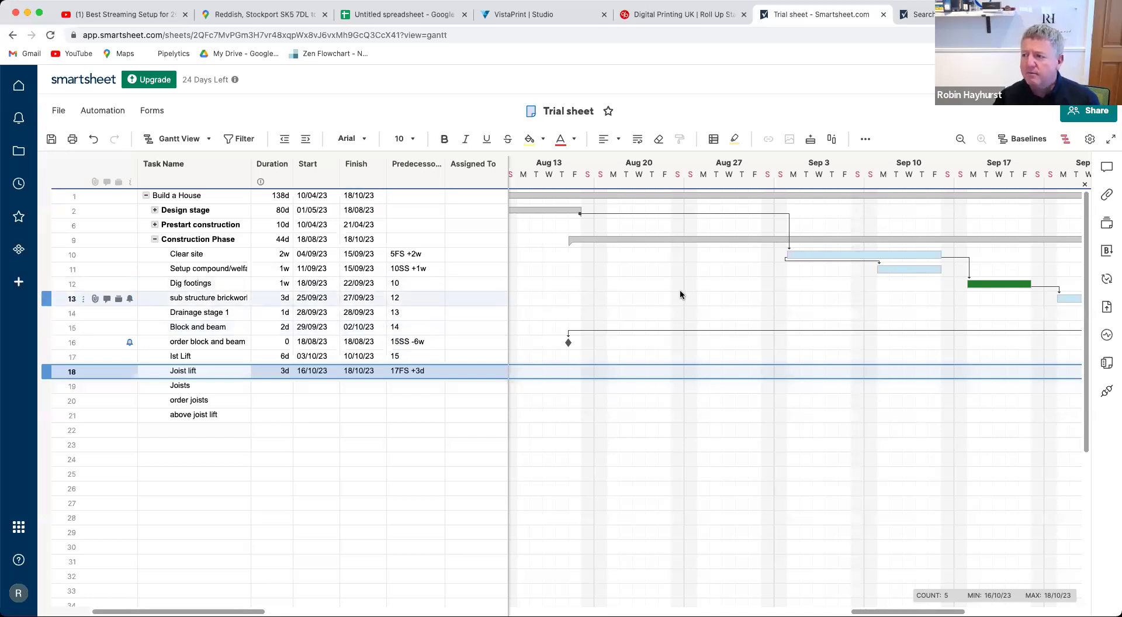
Set a baseline for the whole schedule with the baseline shown in the Gantt chart.
{"action": "scroll", "coordinate": [678, 289], "scroll_direction": "down", "scroll_amount": 1}
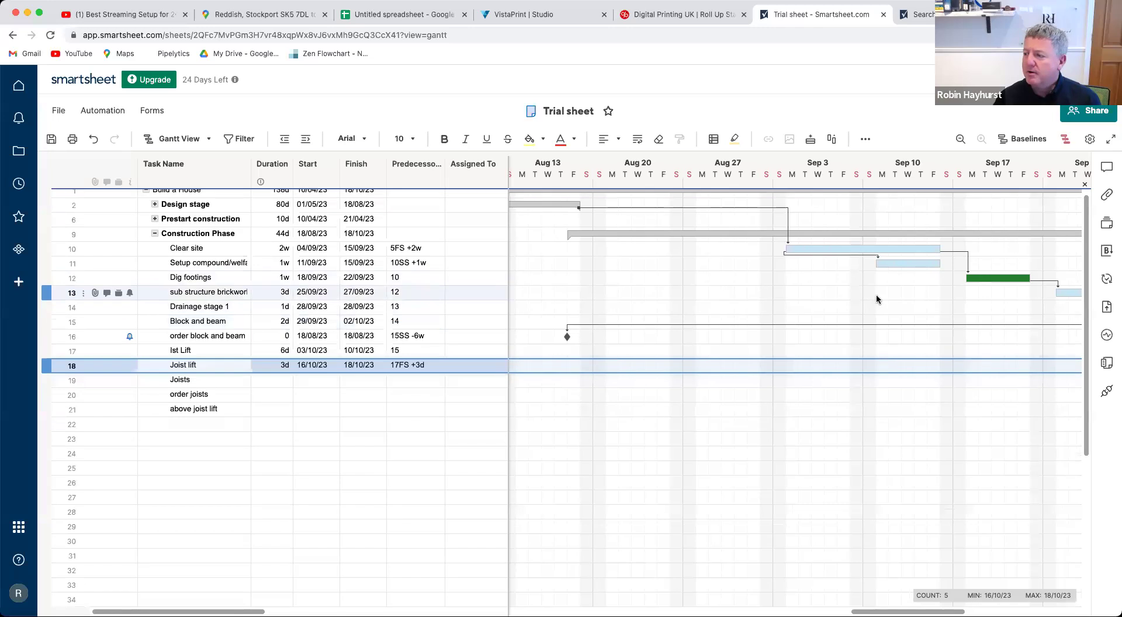
{"action": "scroll", "coordinate": [875, 293], "scroll_direction": "right", "scroll_amount": 6}
{"action": "scroll", "coordinate": [875, 294], "scroll_direction": "up", "scroll_amount": 1}
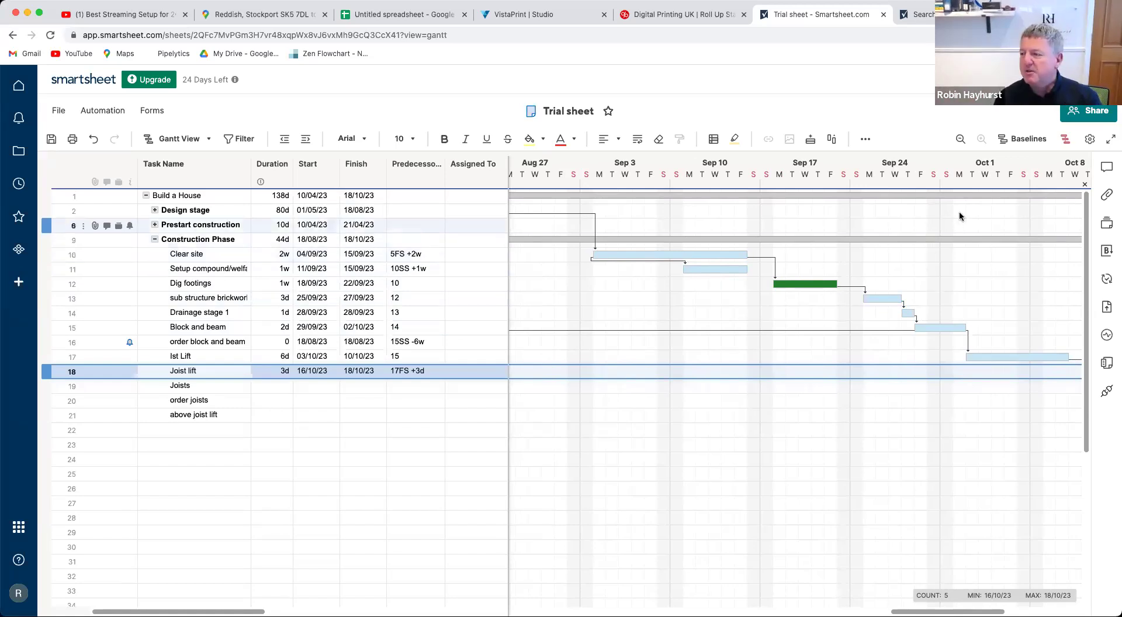
{"action": "left_click", "coordinate": [1027, 139]}
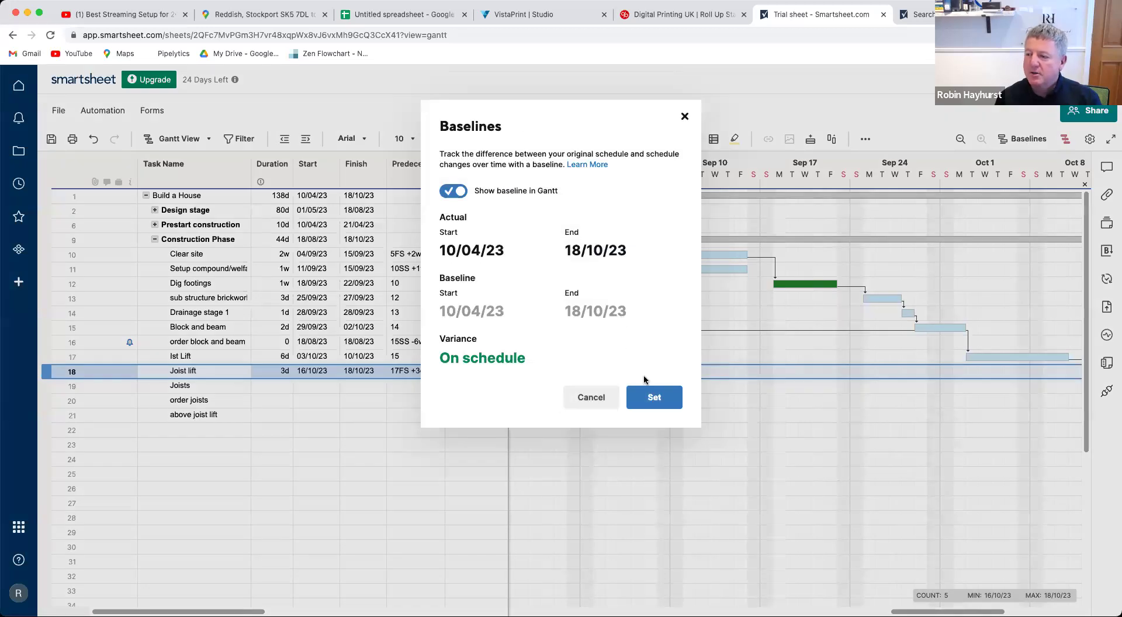
{"action": "left_click", "coordinate": [662, 401]}
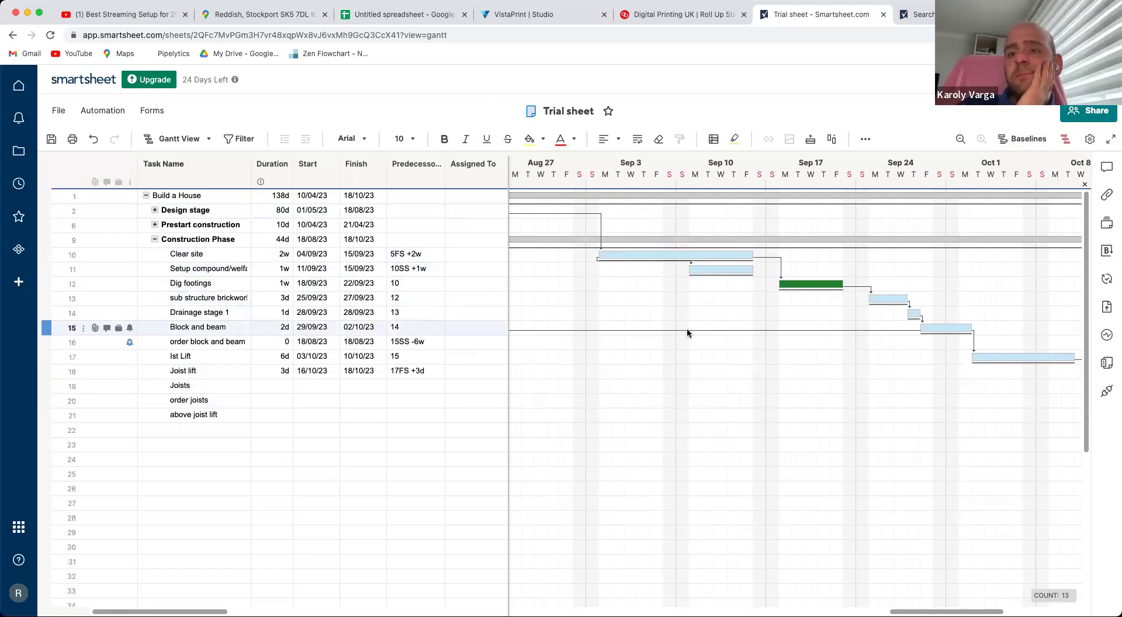
Move the Clear site bar one week later to start on 11/09/23, accepting removal of its predecessors, and compare the shifted bars with the baseline.
{"action": "left_click", "coordinate": [625, 255]}
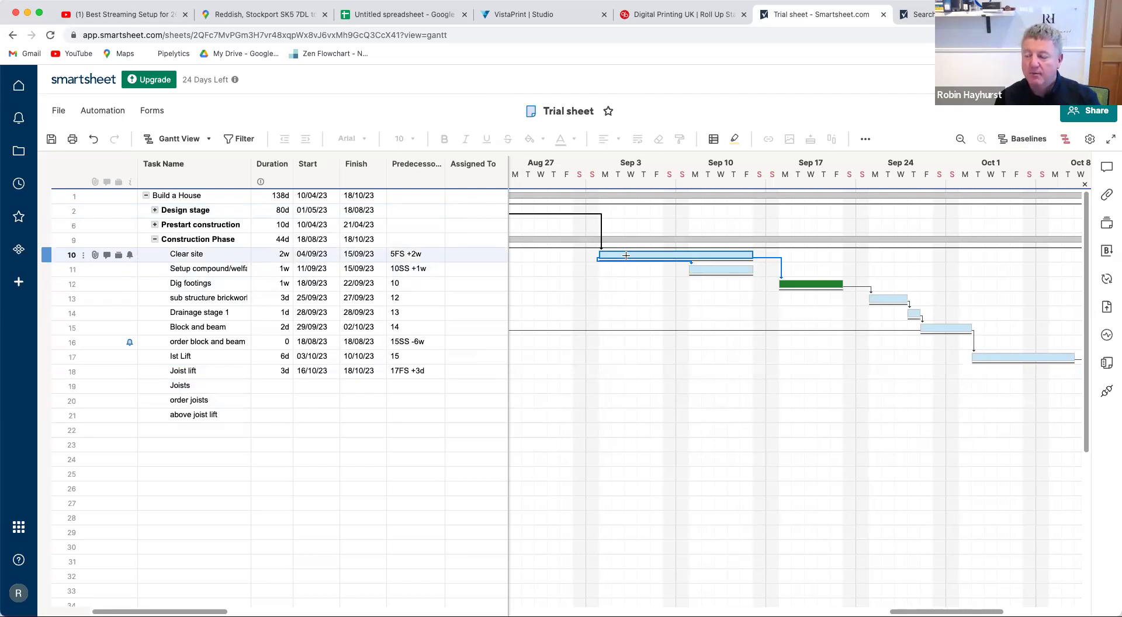
{"action": "left_click_drag", "start_coordinate": [639, 256], "coordinate": [712, 261]}
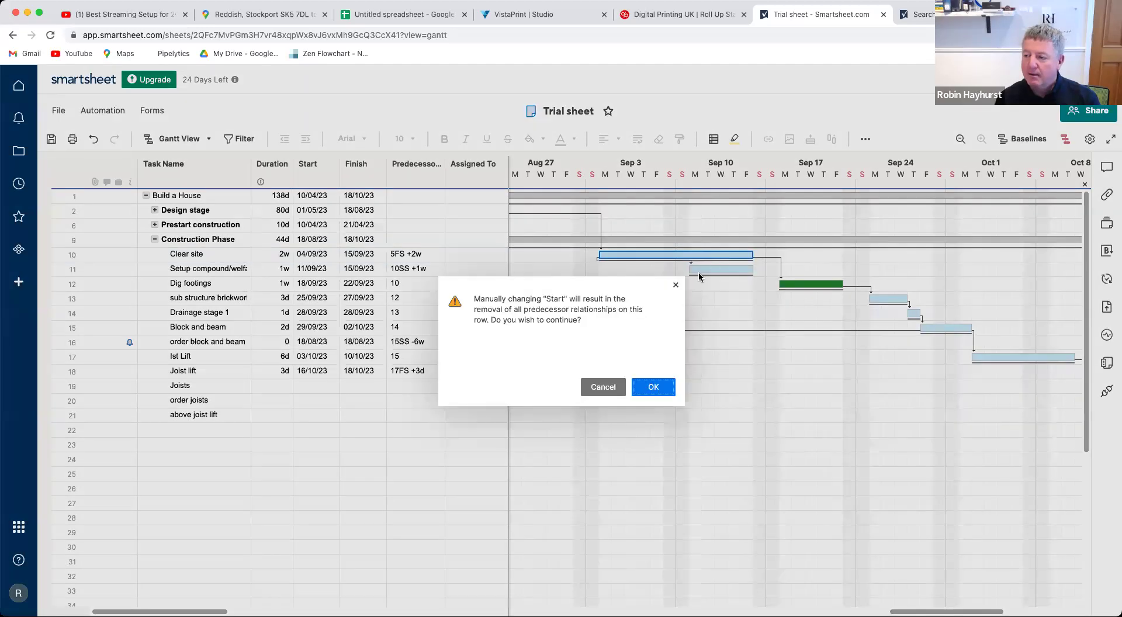
{"action": "left_click", "coordinate": [653, 388]}
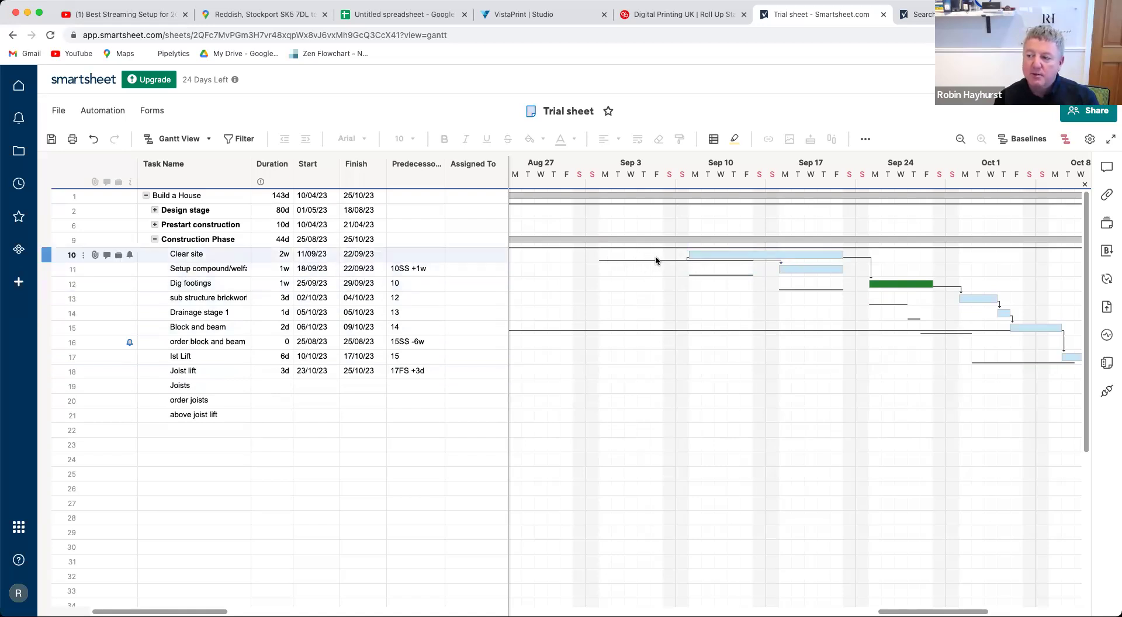
{"action": "left_click", "coordinate": [718, 261]}
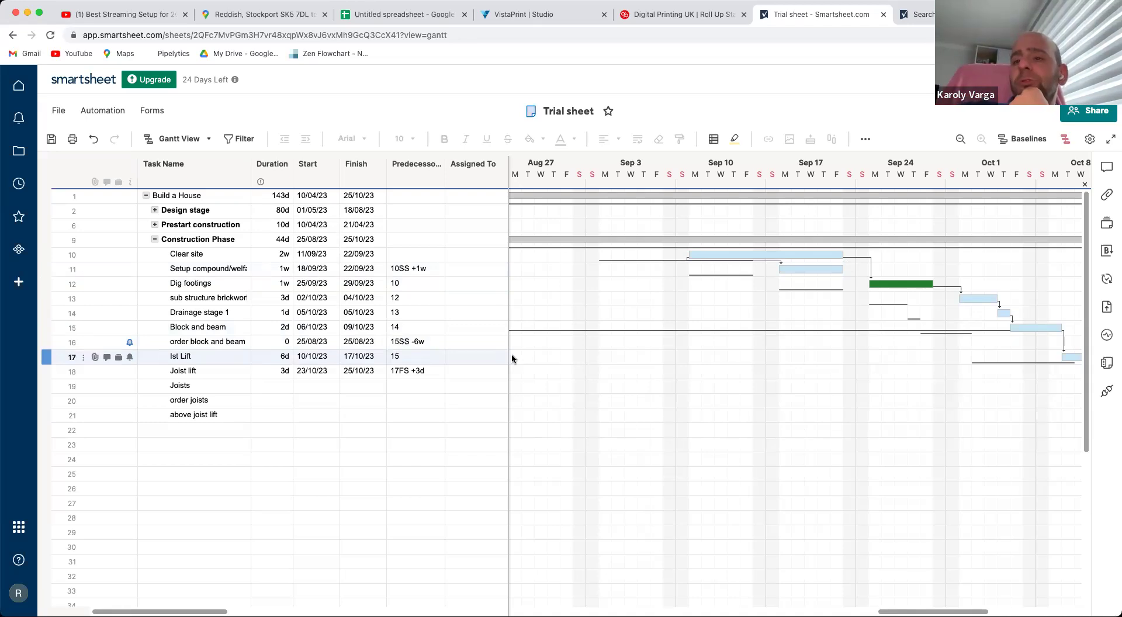
{"action": "scroll", "coordinate": [514, 359], "scroll_direction": "down", "scroll_amount": 1}
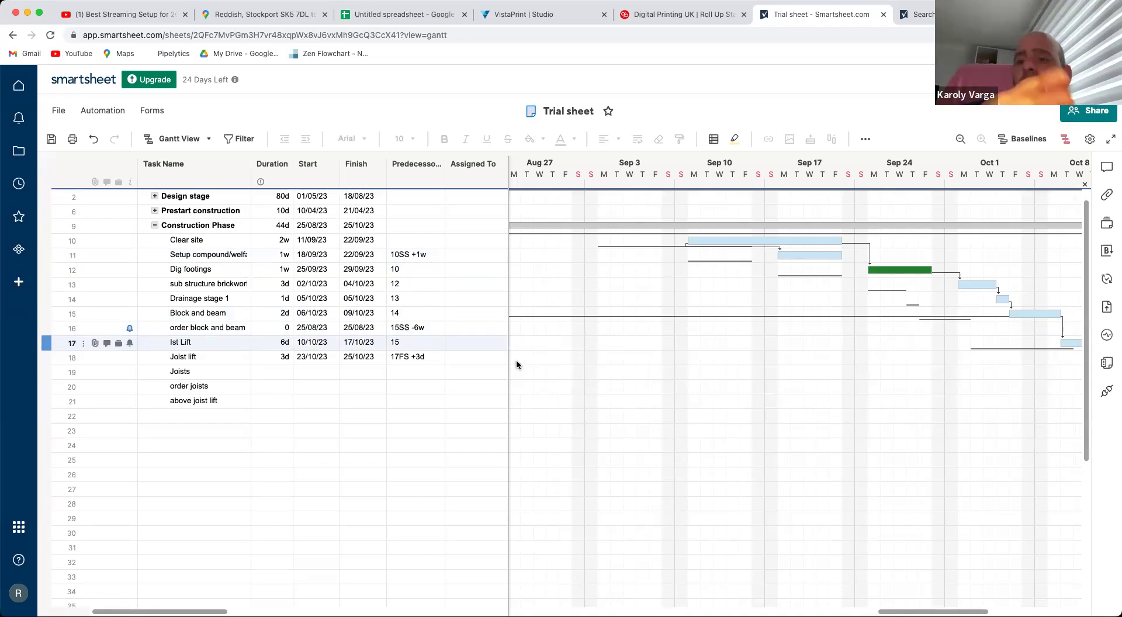
{"action": "scroll", "coordinate": [570, 359], "scroll_direction": "up", "scroll_amount": 1}
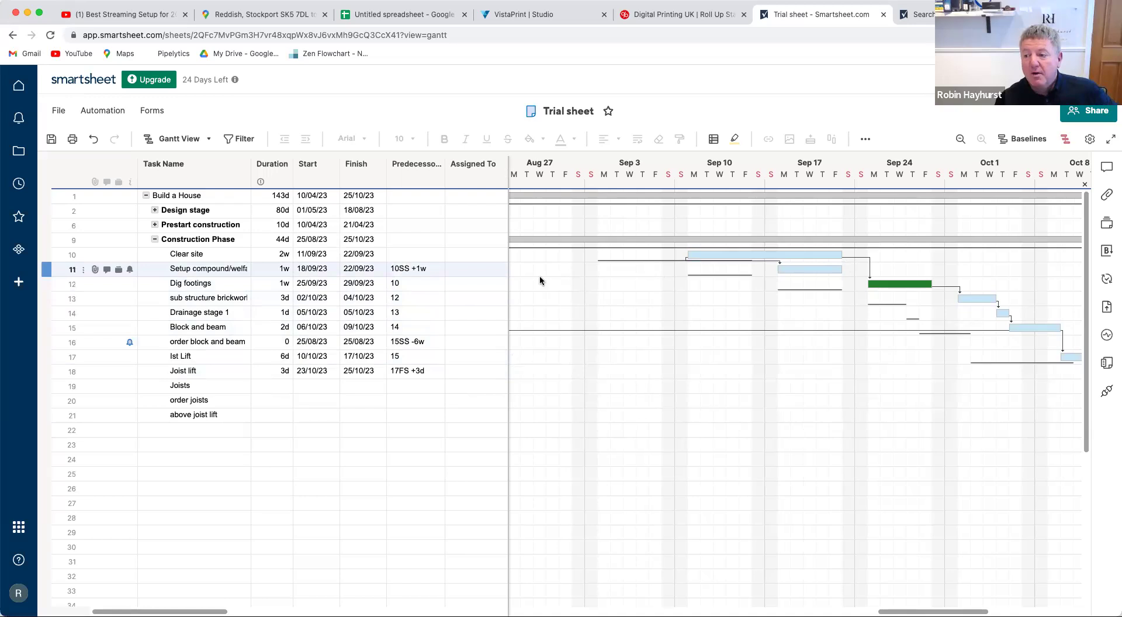
Widen the grid to reveal the % Complete column and set Clear site to 100% complete.
{"action": "left_click_drag", "start_coordinate": [507, 281], "coordinate": [626, 290]}
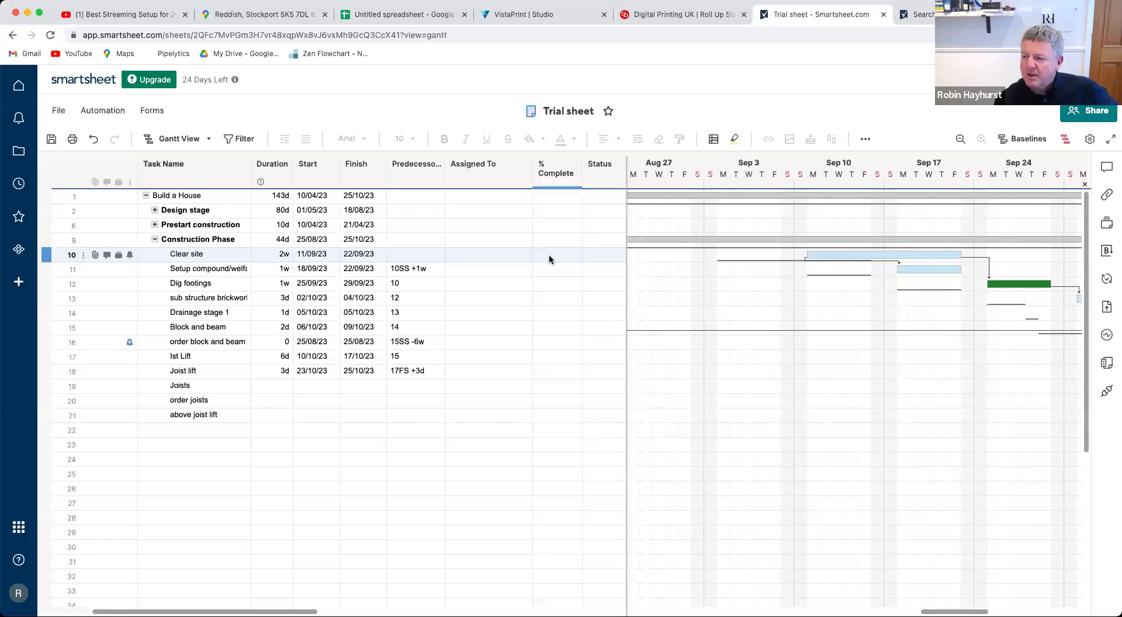
{"action": "left_click", "coordinate": [549, 259]}
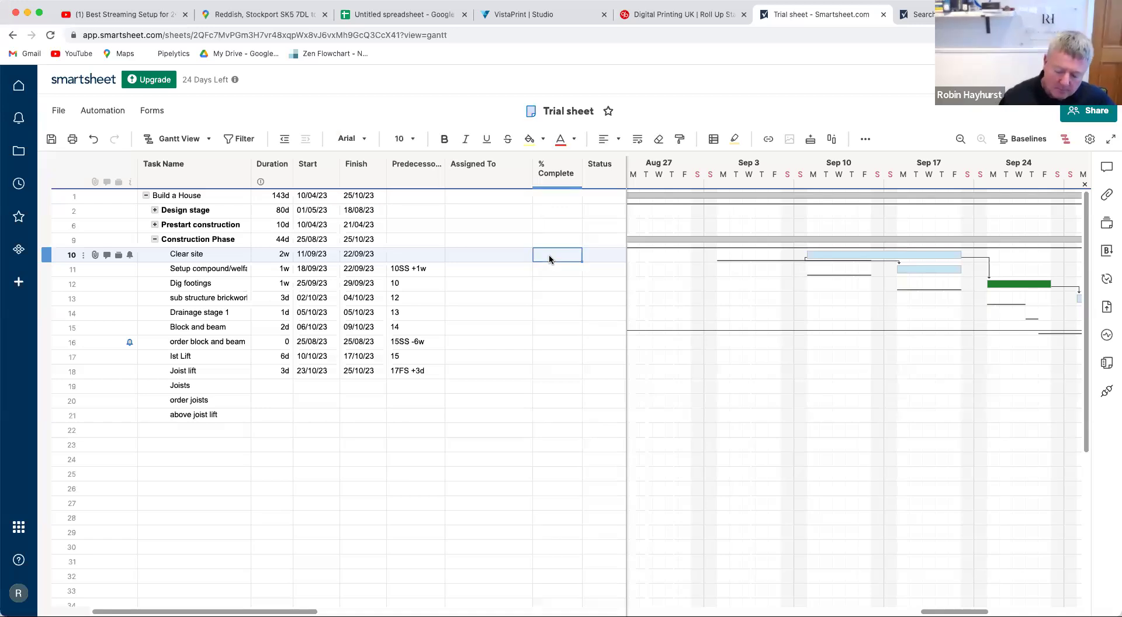
{"action": "type", "text": "1"}
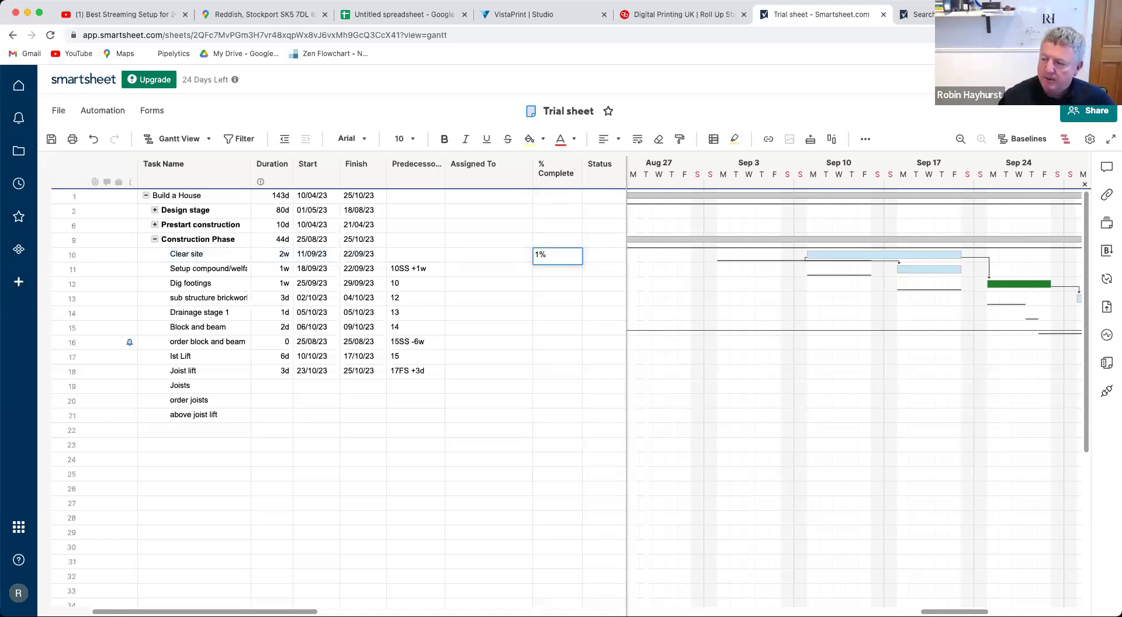
{"action": "type", "text": "00"}
{"action": "left_click", "coordinate": [548, 280]}
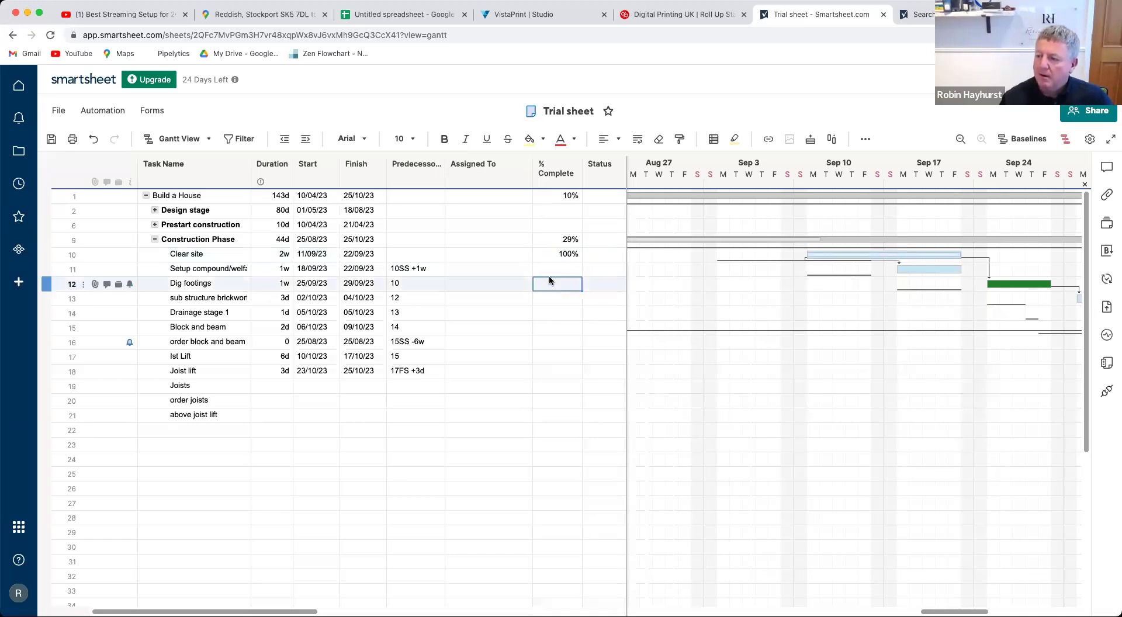
{"action": "left_click", "coordinate": [556, 252]}
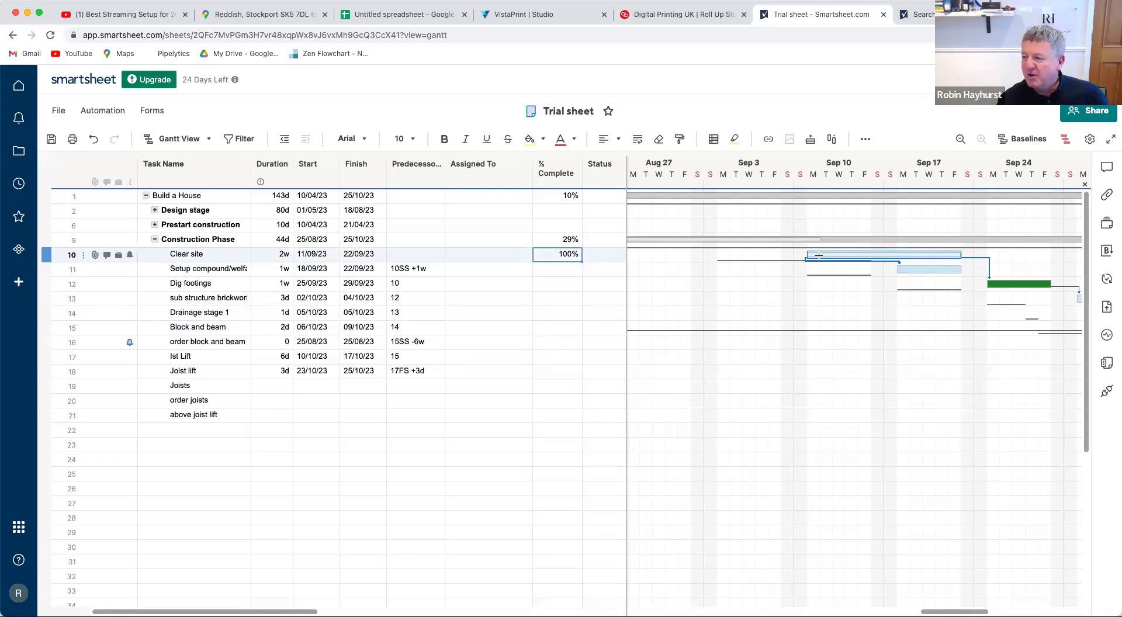
Recolour the Clear site and Setup compound/welfare bars dark orange on the Gantt chart.
{"action": "right_click", "coordinate": [844, 254]}
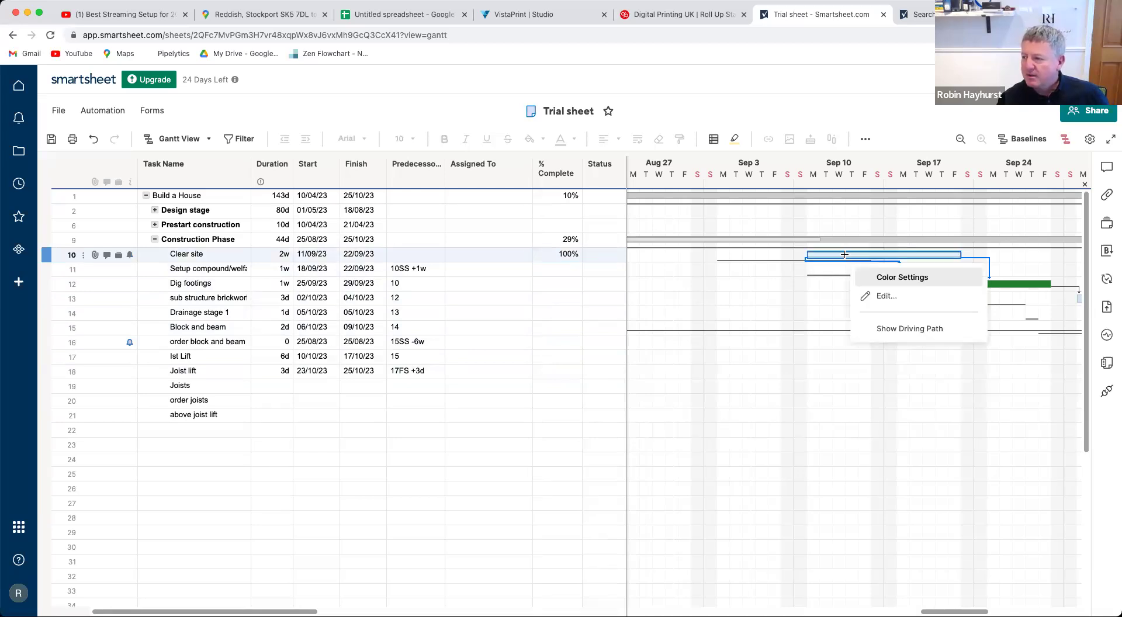
{"action": "left_click", "coordinate": [903, 278]}
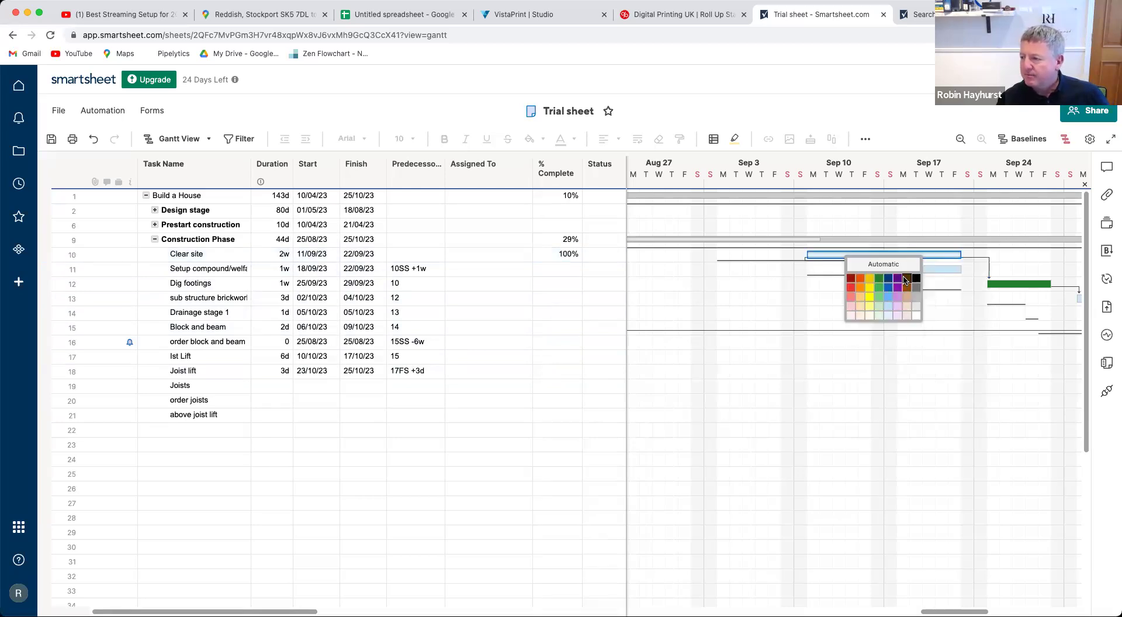
{"action": "left_click", "coordinate": [860, 278]}
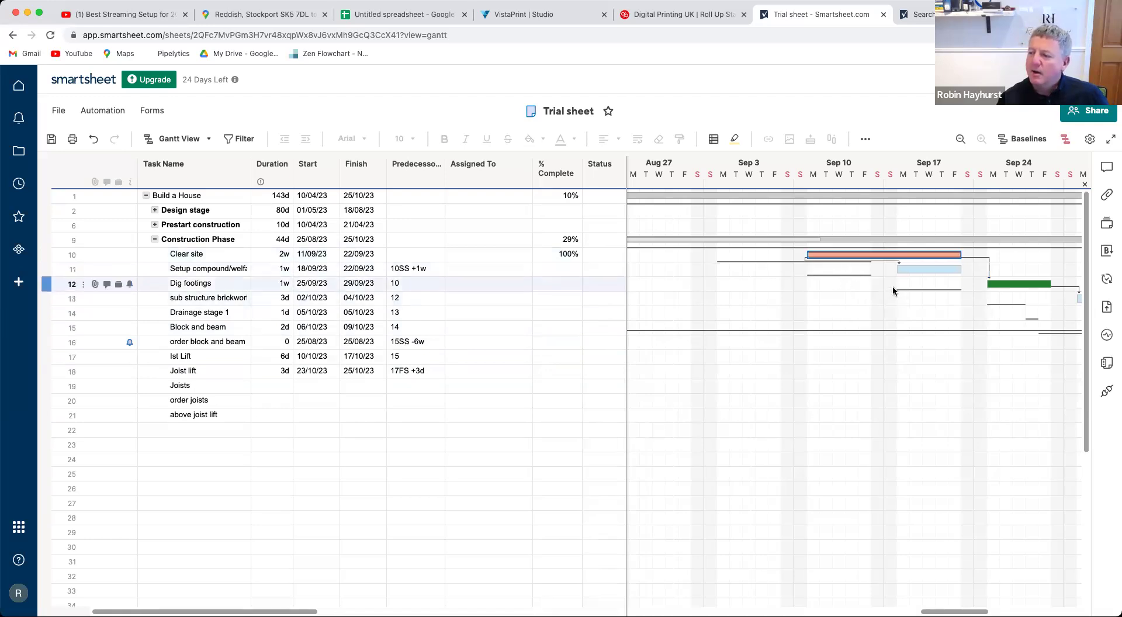
{"action": "left_click", "coordinate": [914, 269]}
{"action": "right_click", "coordinate": [914, 268]}
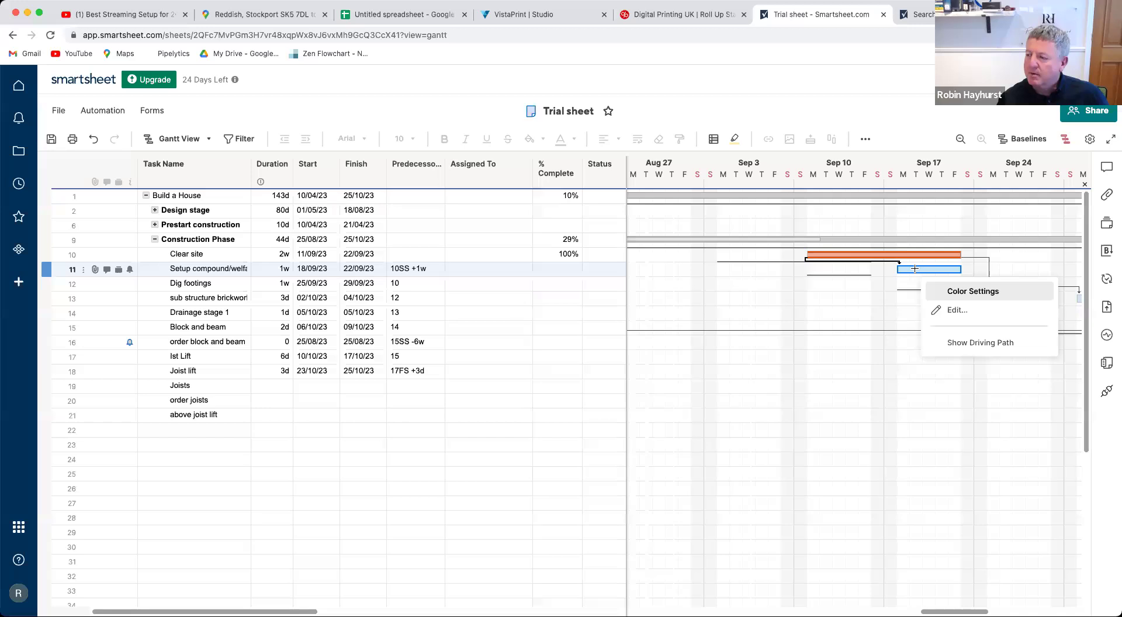
{"action": "left_click", "coordinate": [959, 292]}
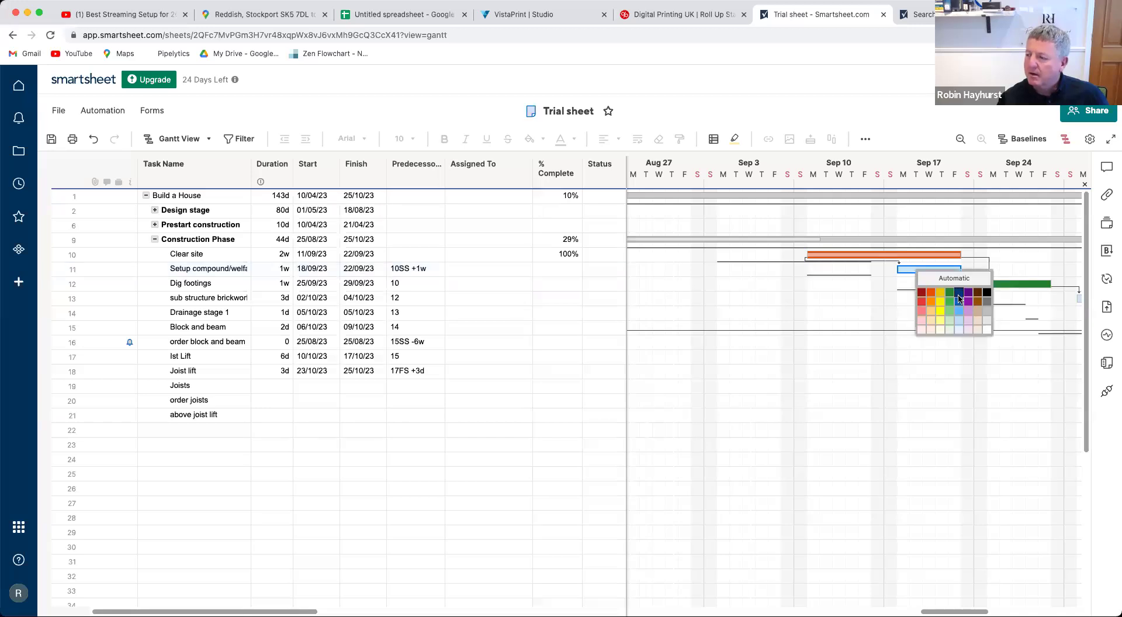
{"action": "left_click", "coordinate": [931, 296]}
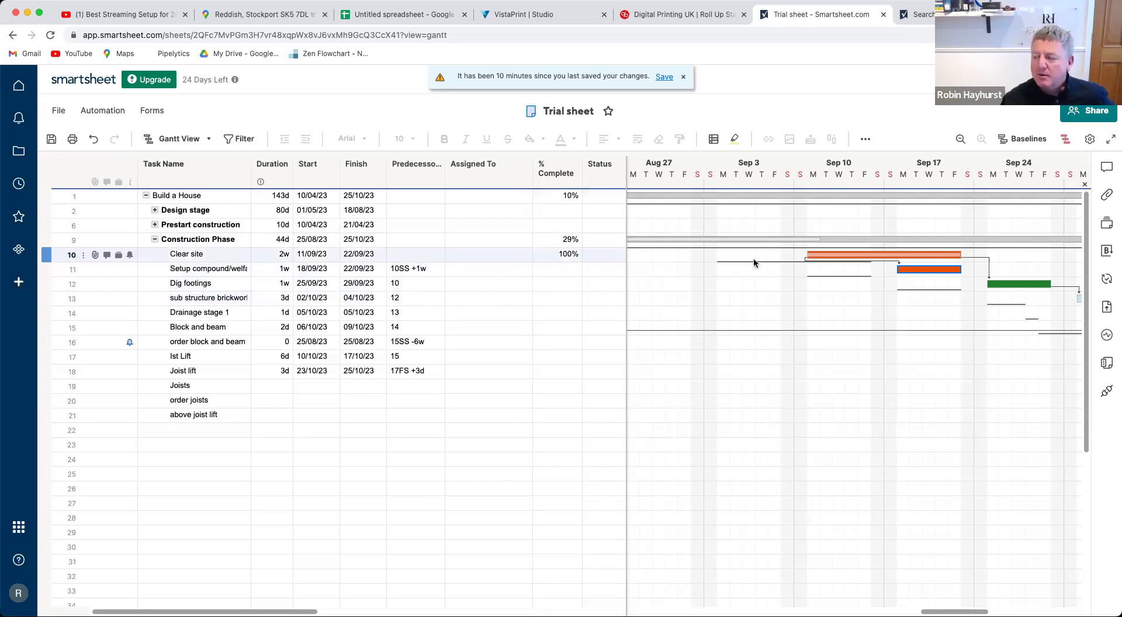
Move the Clear site bar one week earlier on the Gantt chart to start on 04/09/23.
{"action": "left_click_drag", "start_coordinate": [845, 253], "coordinate": [753, 254]}
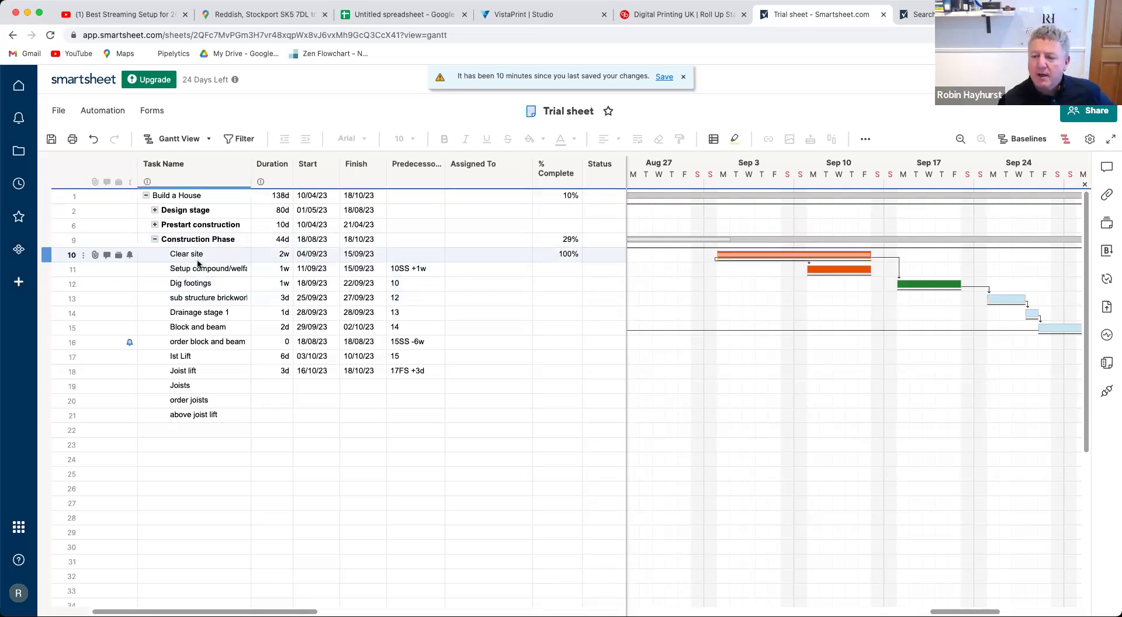
Open the conversations for the Clear site row and save the sheet.
{"action": "left_click", "coordinate": [108, 256]}
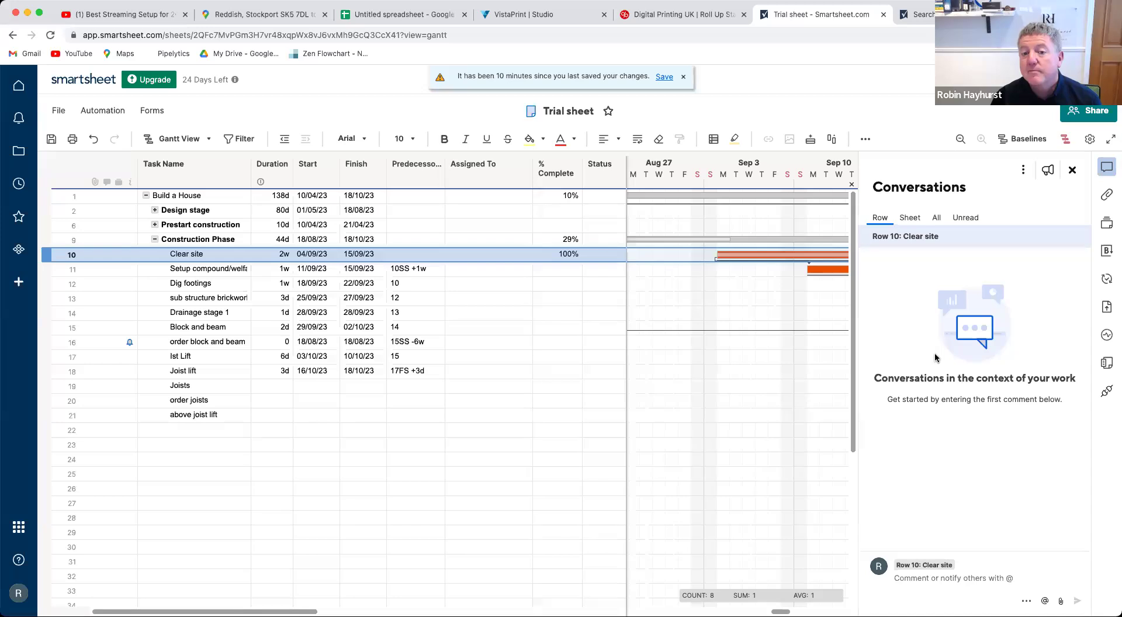
{"action": "key", "text": "super+s"}
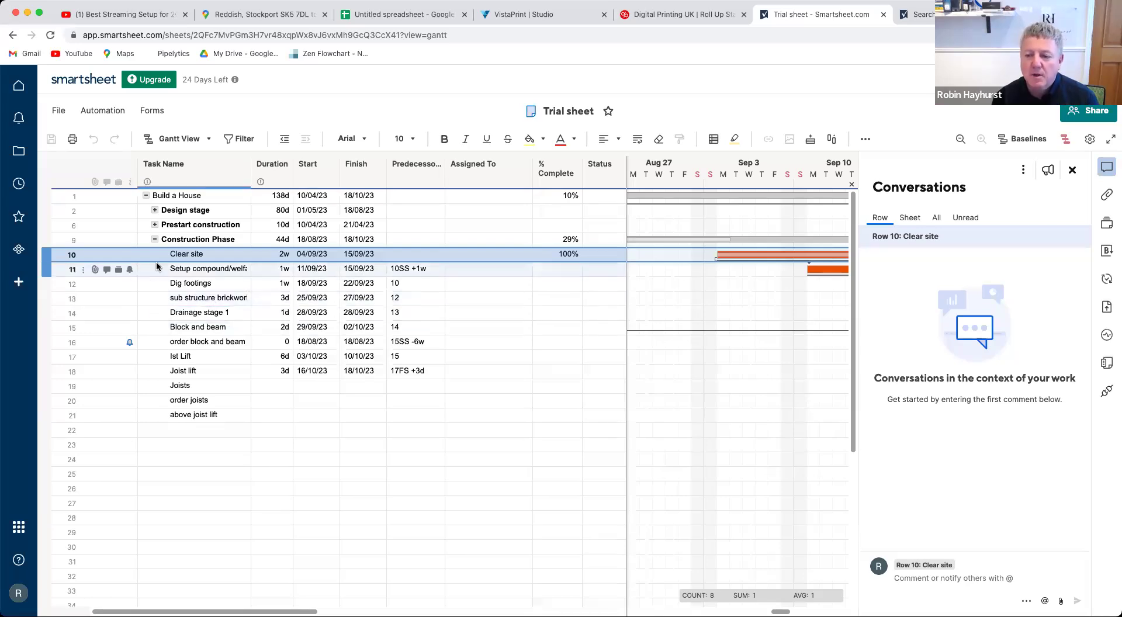
{"action": "mouse_move", "coordinate": [159, 268]}
{"action": "left_mouse_down"}
{"action": "mouse_move", "coordinate": [164, 301]}
{"action": "mouse_move", "coordinate": [175, 268]}
{"action": "left_mouse_up"}
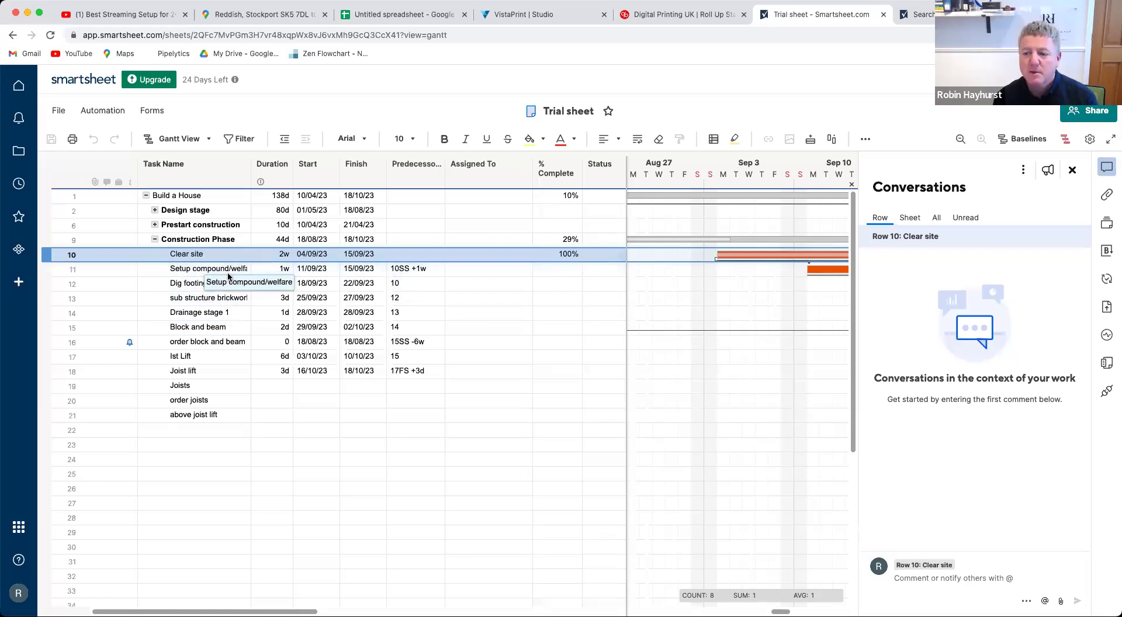
Start a new sheet filter named "milestones" and look through the fields available for its condition.
{"action": "left_click", "coordinate": [241, 139]}
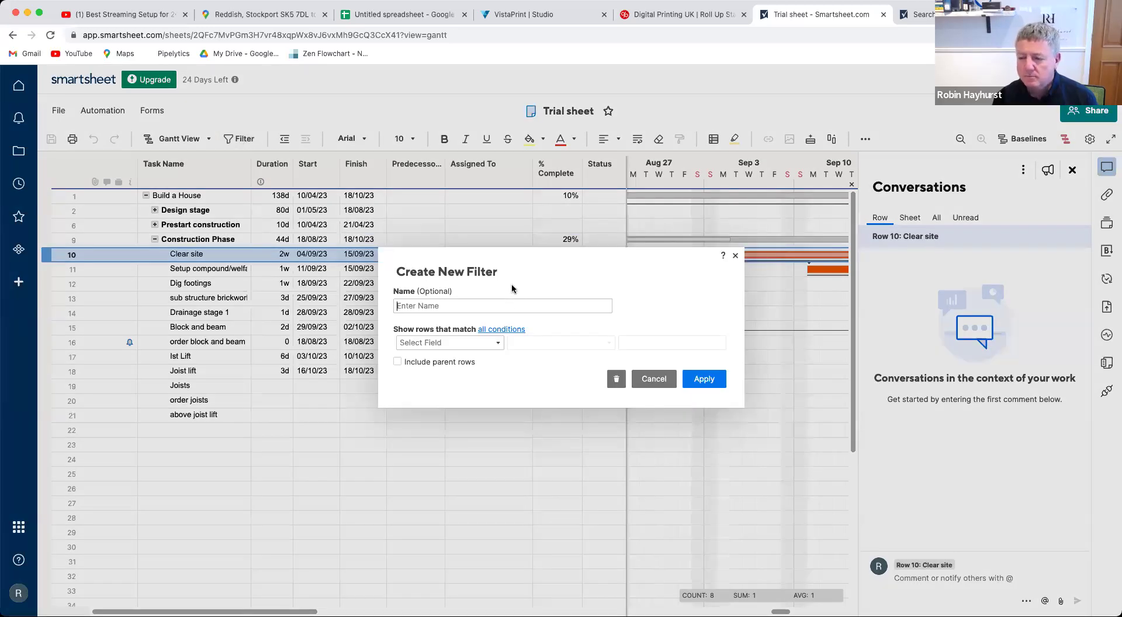
{"action": "type", "text": "mile"}
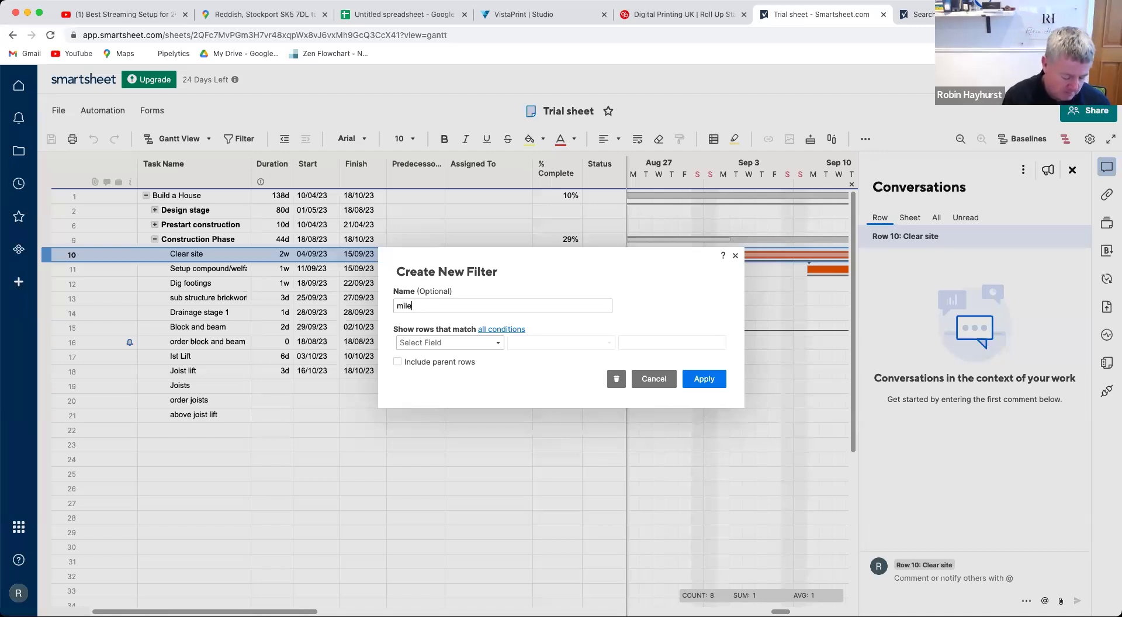
{"action": "type", "text": "stones"}
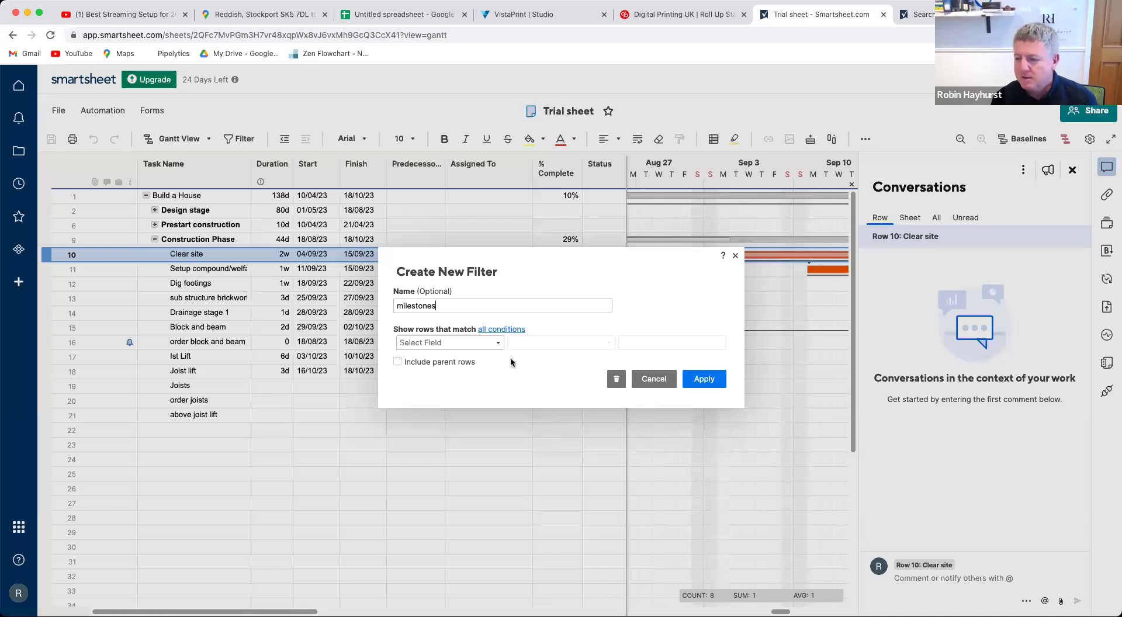
{"action": "left_click", "coordinate": [498, 343]}
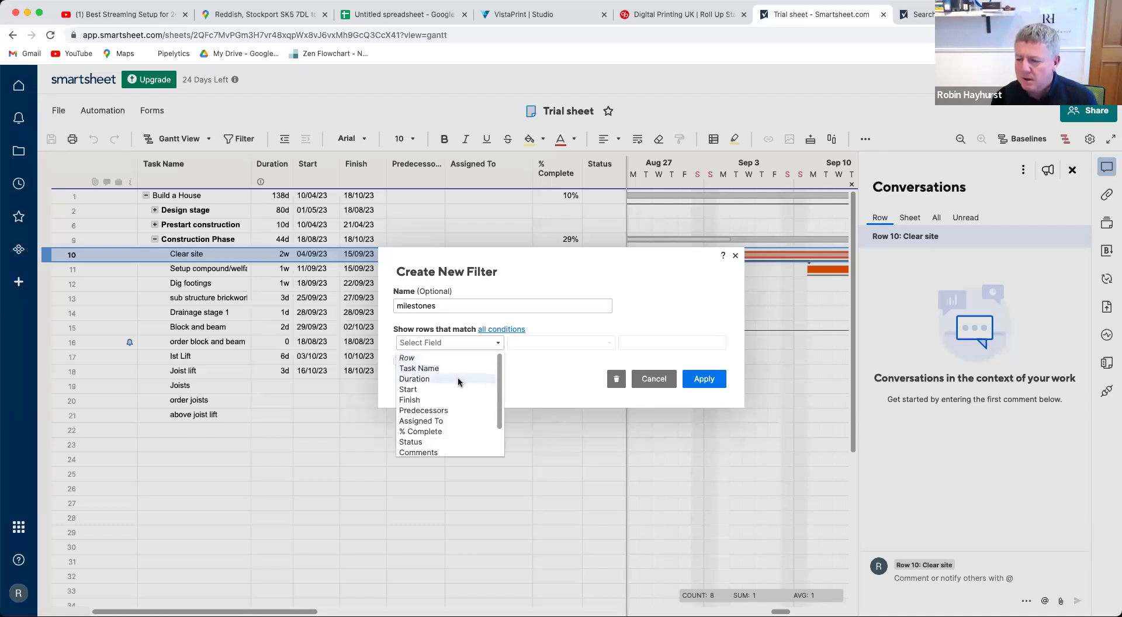
{"action": "scroll", "coordinate": [455, 400], "scroll_direction": "down", "scroll_amount": 2}
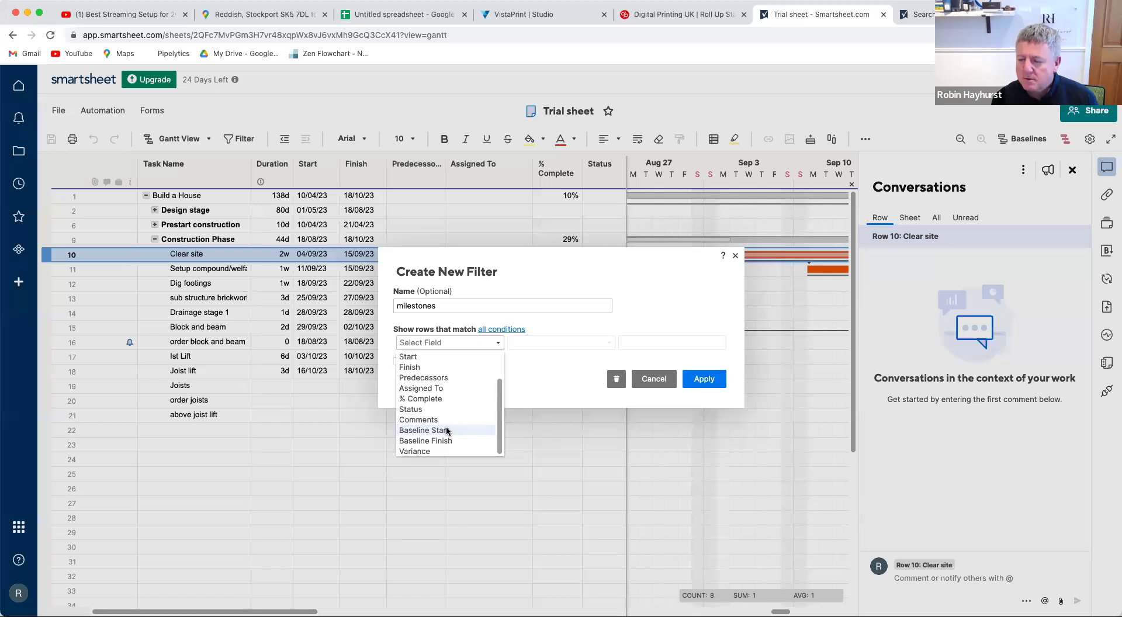
{"action": "scroll", "coordinate": [446, 431], "scroll_direction": "up", "scroll_amount": 2}
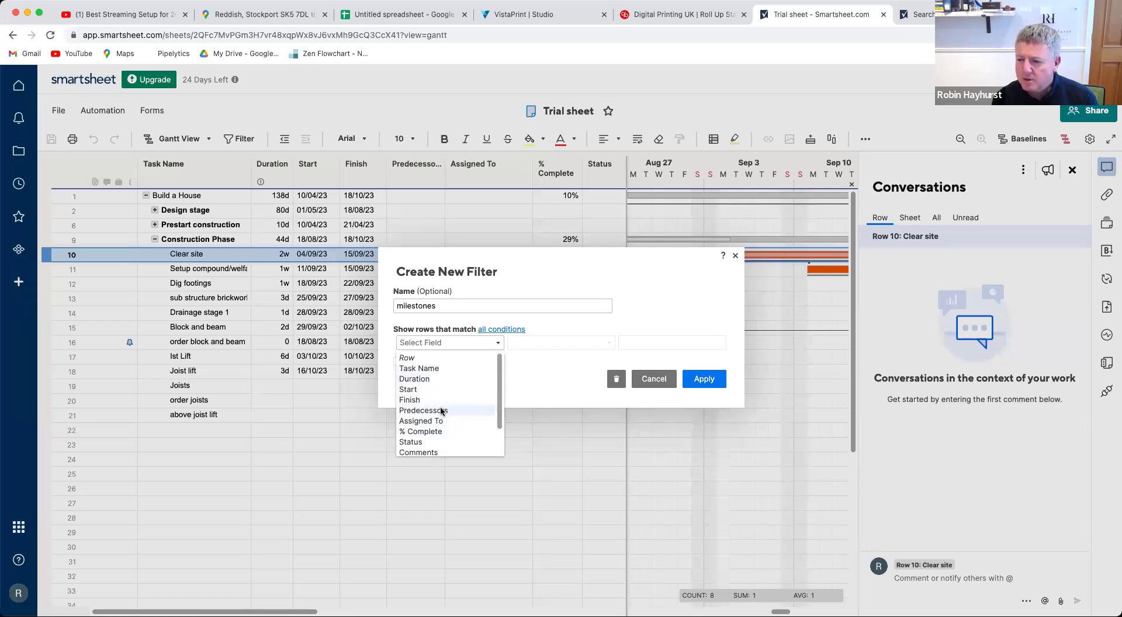
{"action": "left_click", "coordinate": [337, 432]}
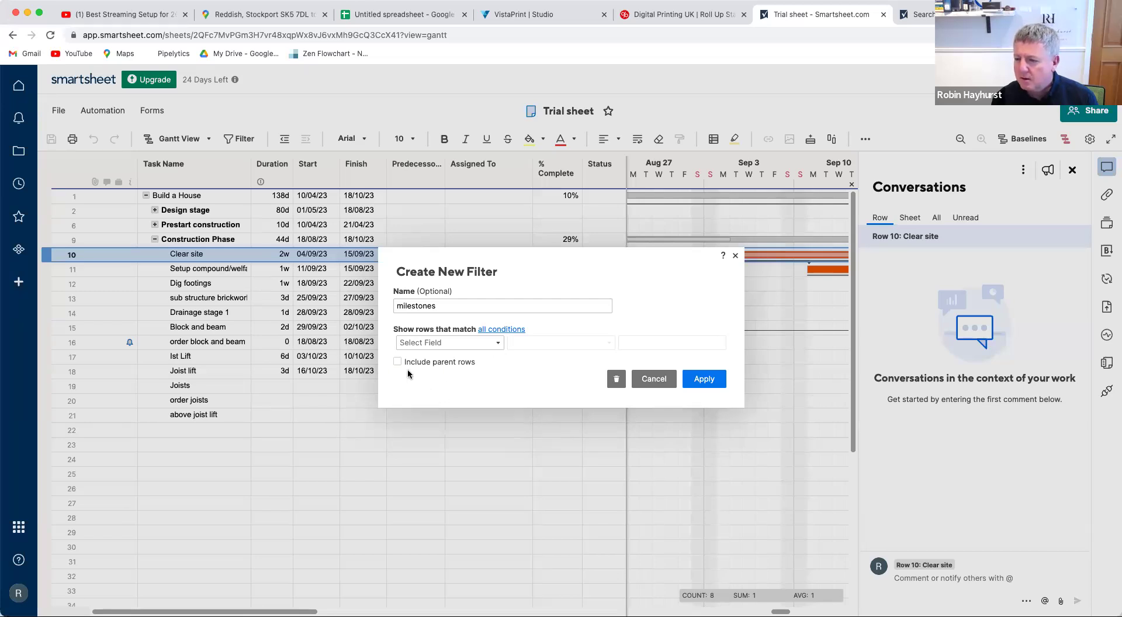
Set the filter condition to Duration is one of 0 and apply it to the sheet.
{"action": "left_click", "coordinate": [425, 343]}
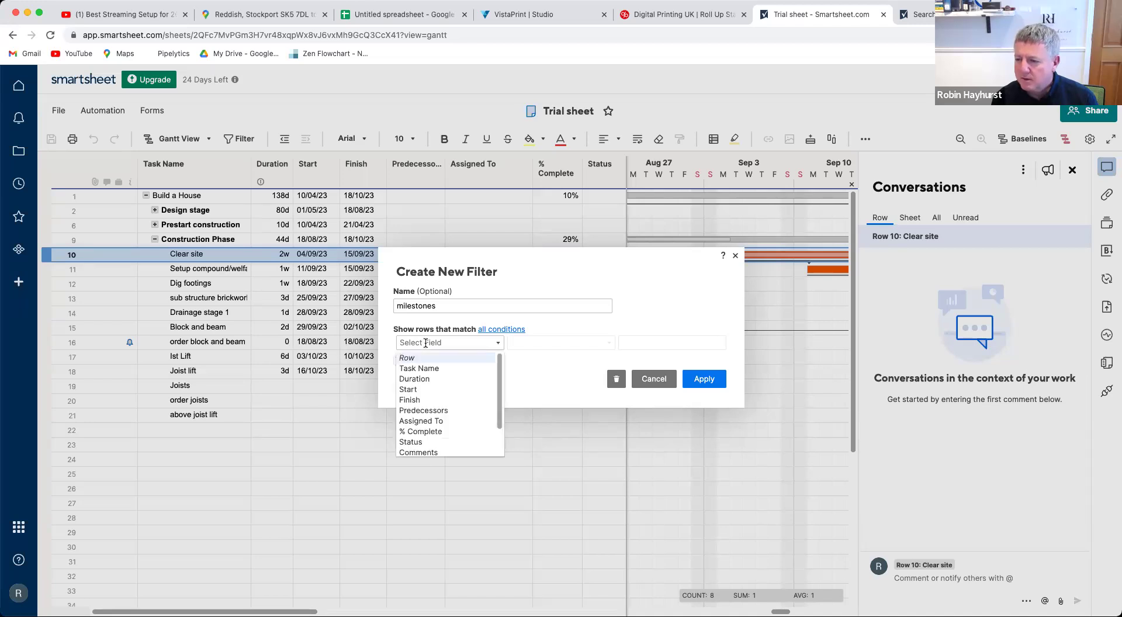
{"action": "left_click", "coordinate": [428, 378]}
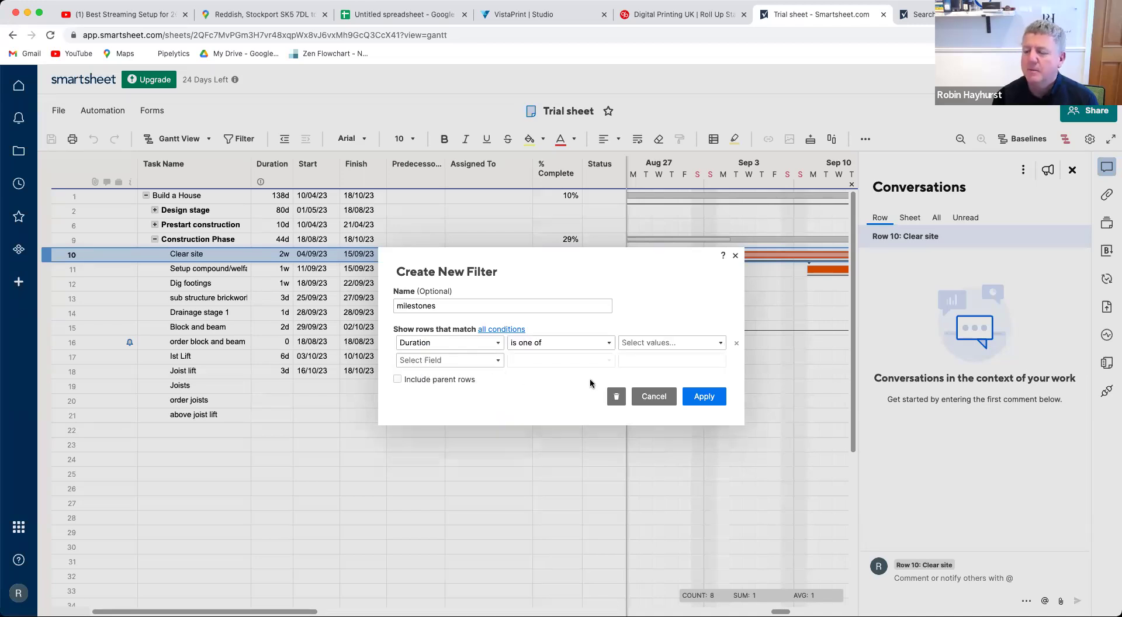
{"action": "left_click", "coordinate": [719, 343]}
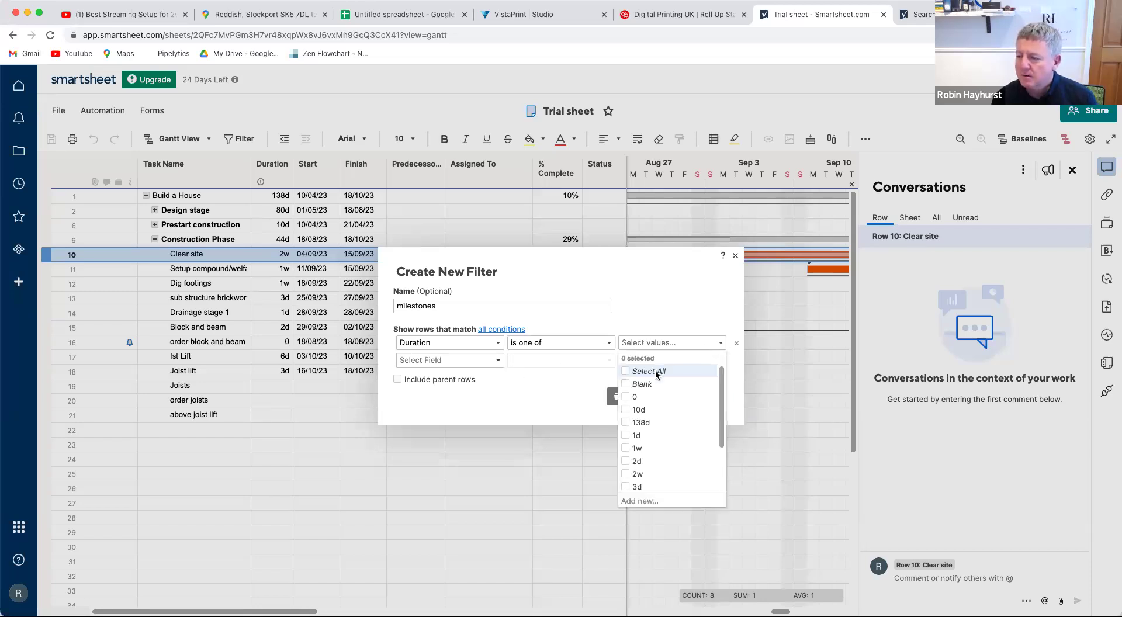
{"action": "left_click", "coordinate": [626, 397]}
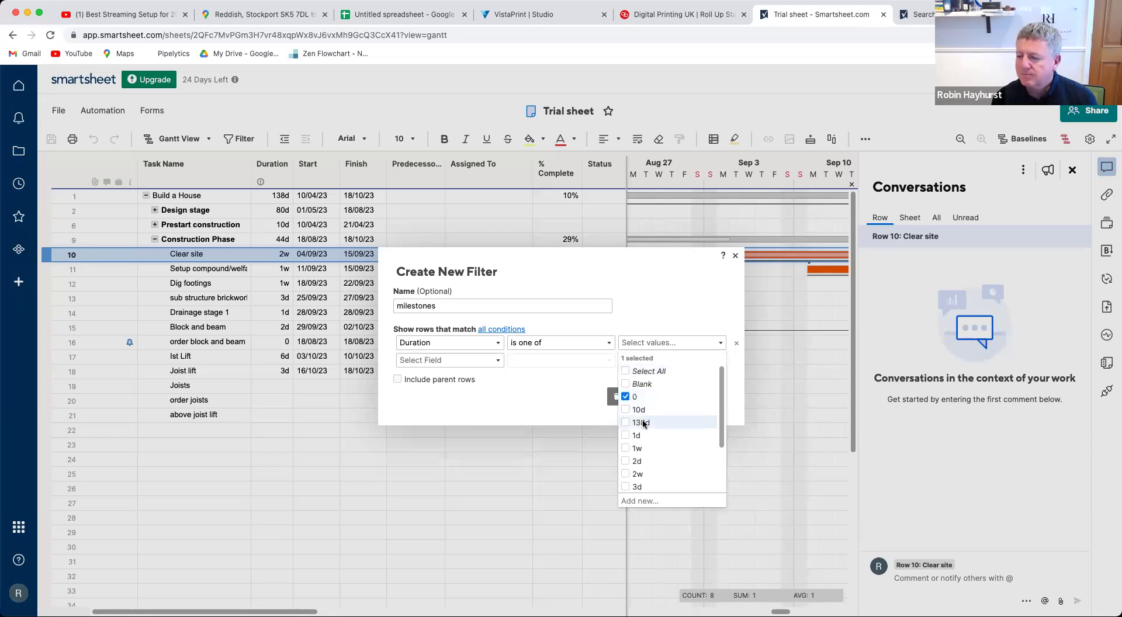
{"action": "left_click", "coordinate": [581, 413]}
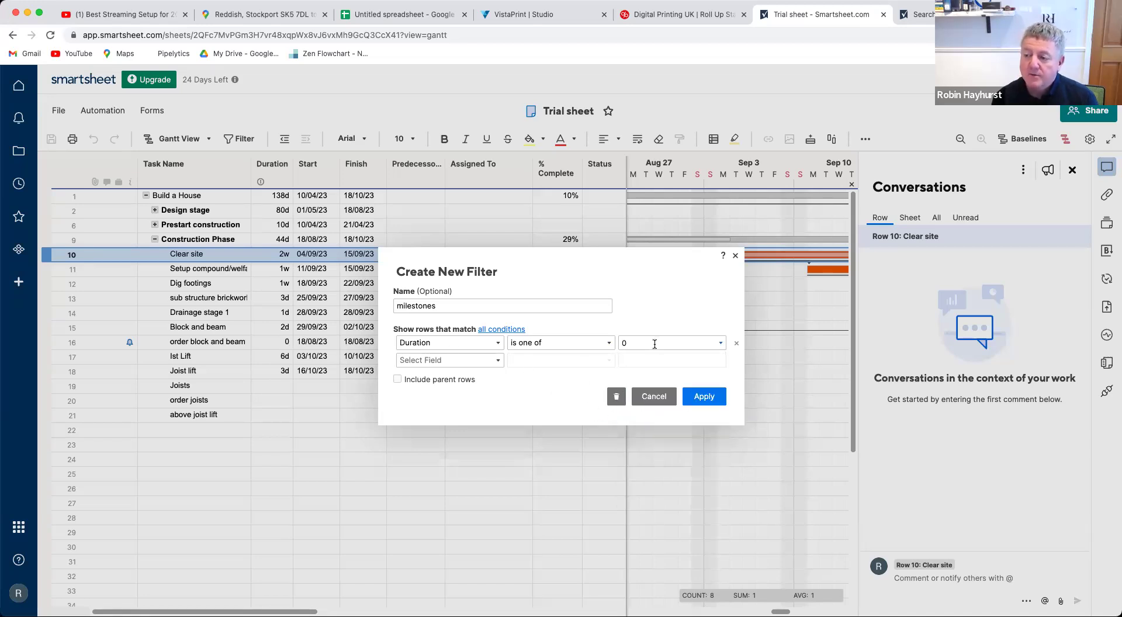
{"action": "left_click", "coordinate": [706, 397]}
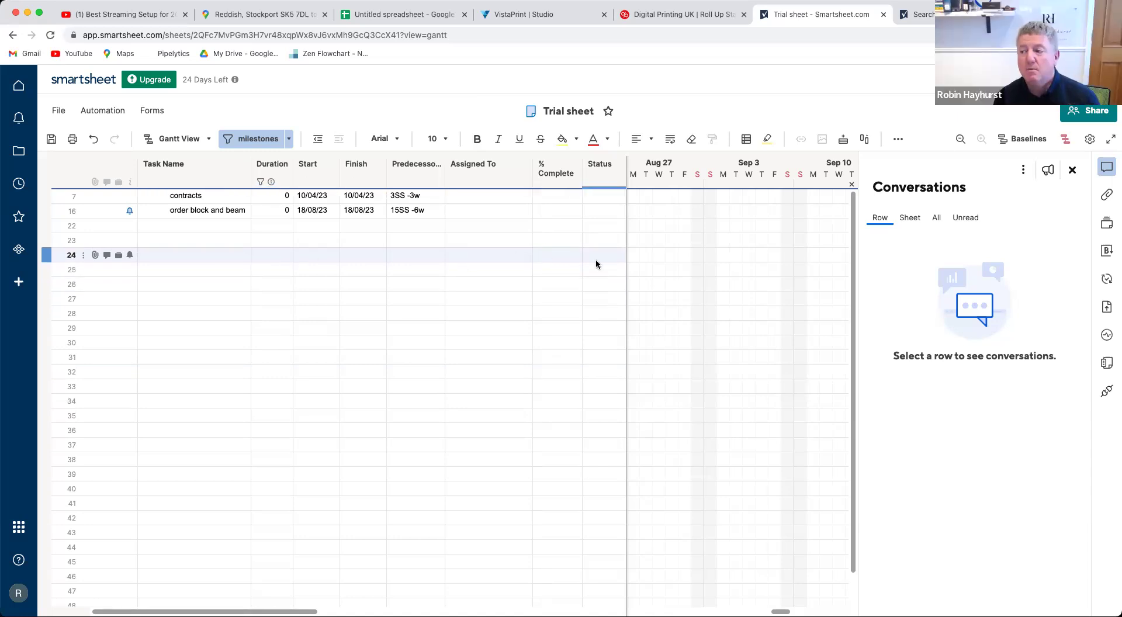
Turn off the milestones filter and show the programme in Calendar View around mid-April 2023.
{"action": "left_click", "coordinate": [289, 140]}
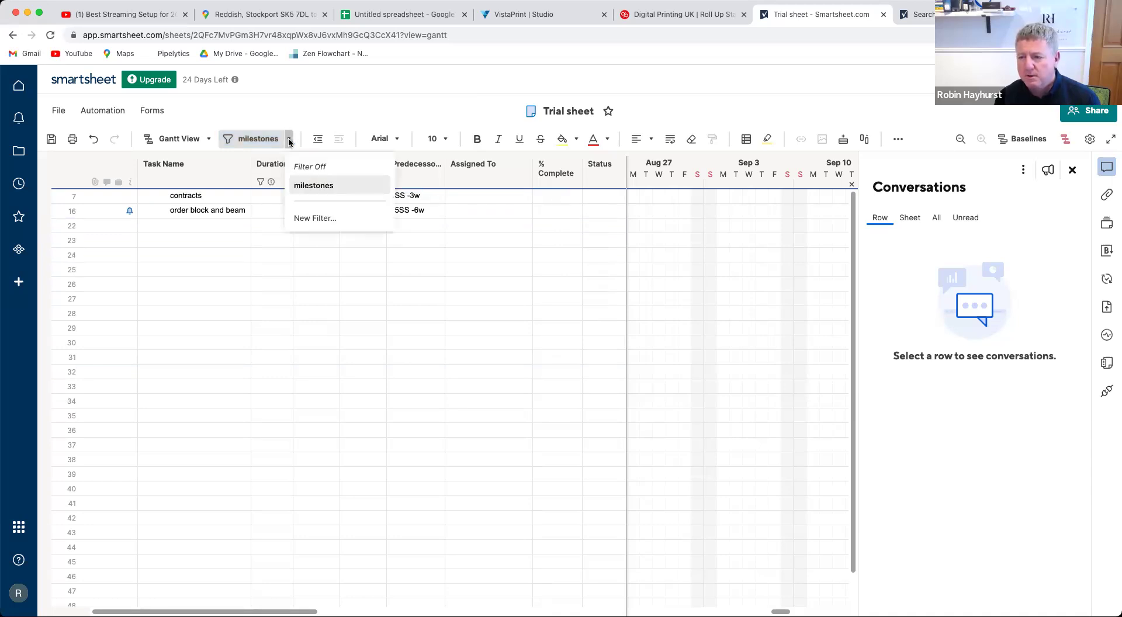
{"action": "left_click", "coordinate": [313, 168]}
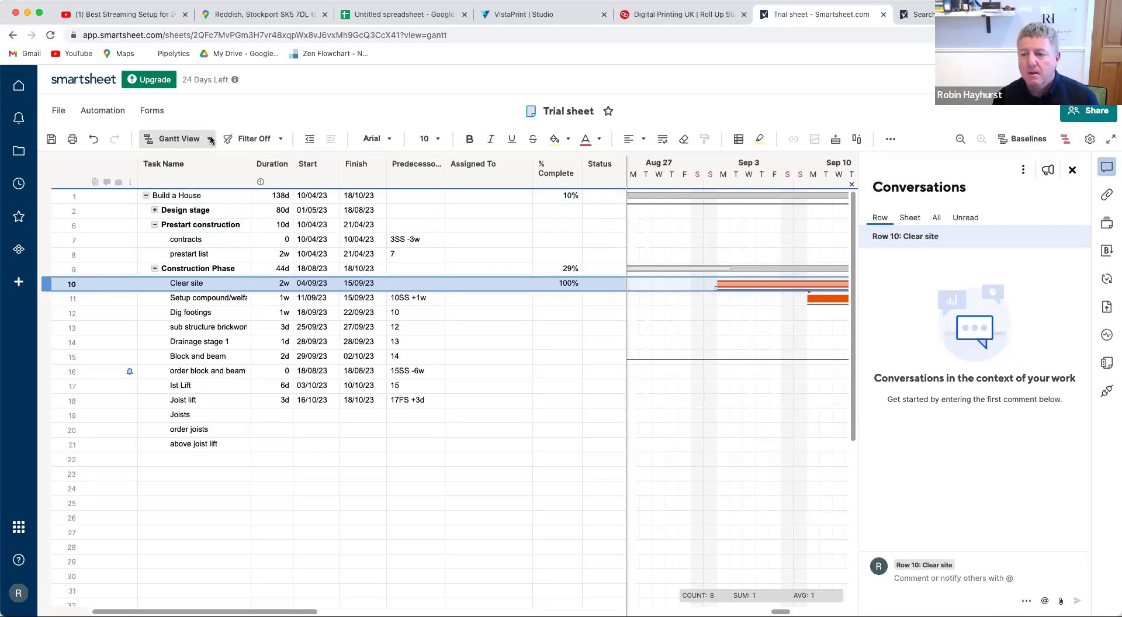
{"action": "left_click", "coordinate": [207, 142]}
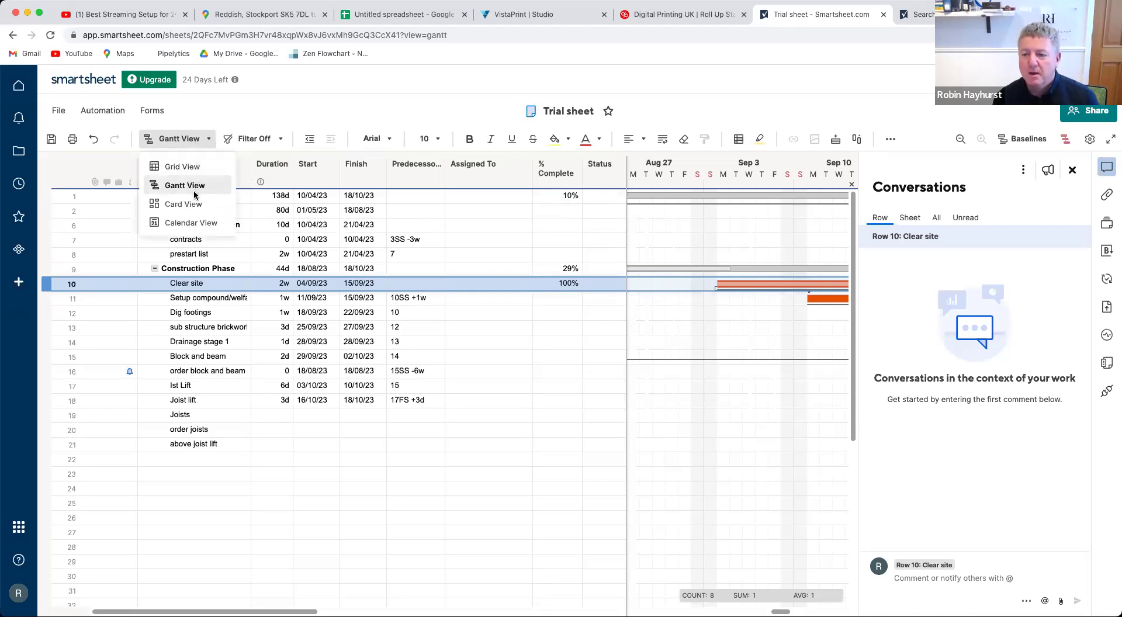
{"action": "left_click", "coordinate": [196, 224]}
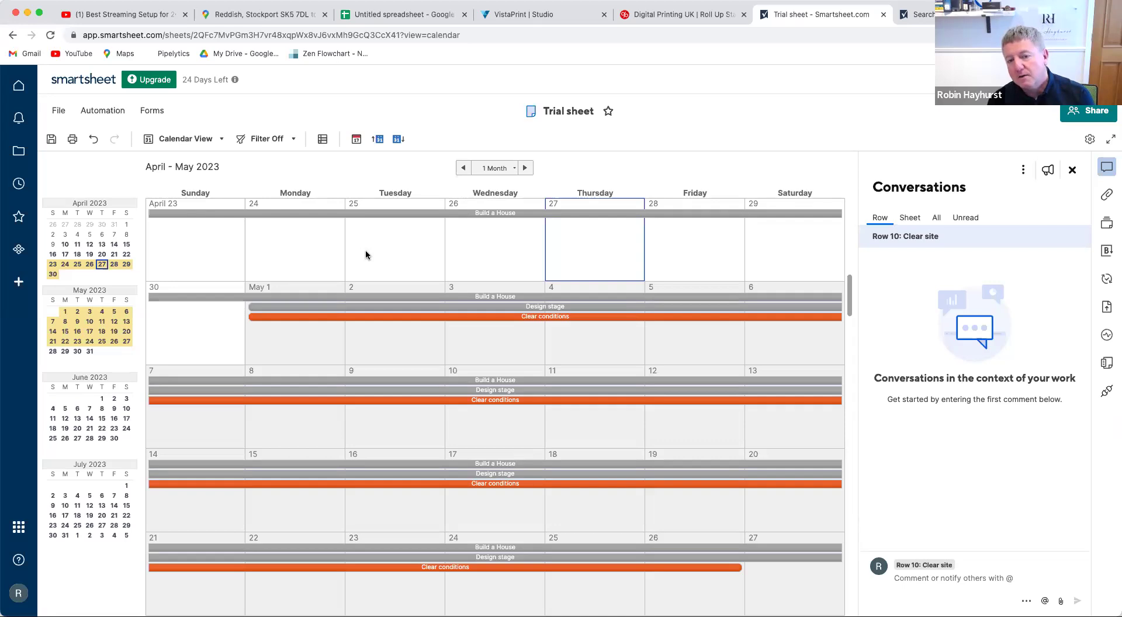
{"action": "scroll", "coordinate": [366, 250], "scroll_direction": "up", "scroll_amount": 2}
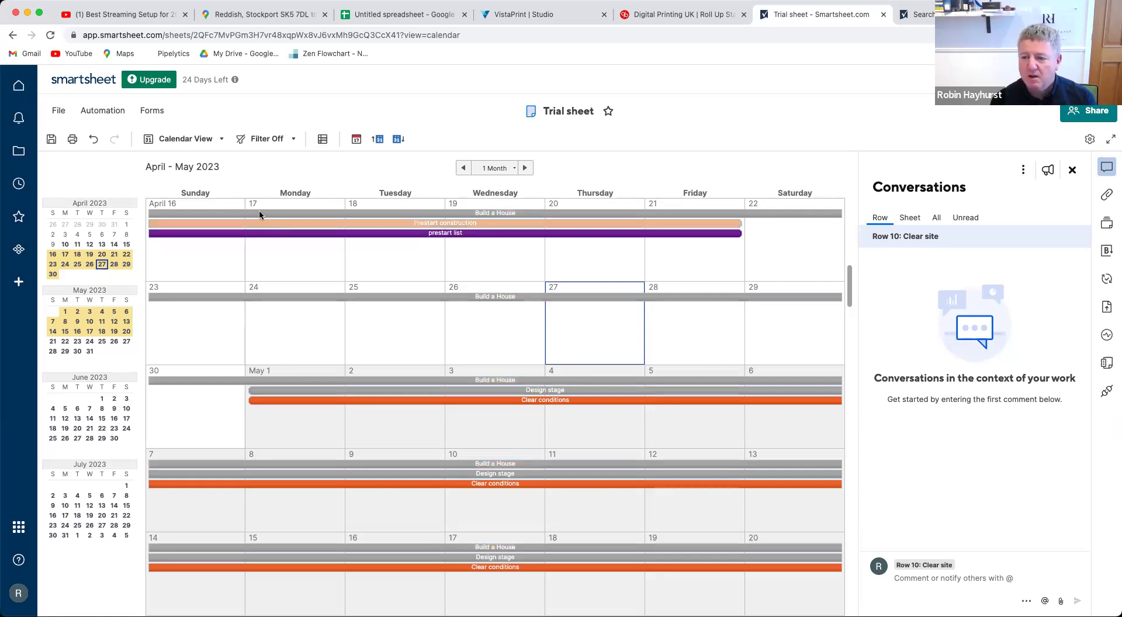
Return the sheet to Gantt View and browse the timeline forward from April to late June.
{"action": "left_click", "coordinate": [220, 140]}
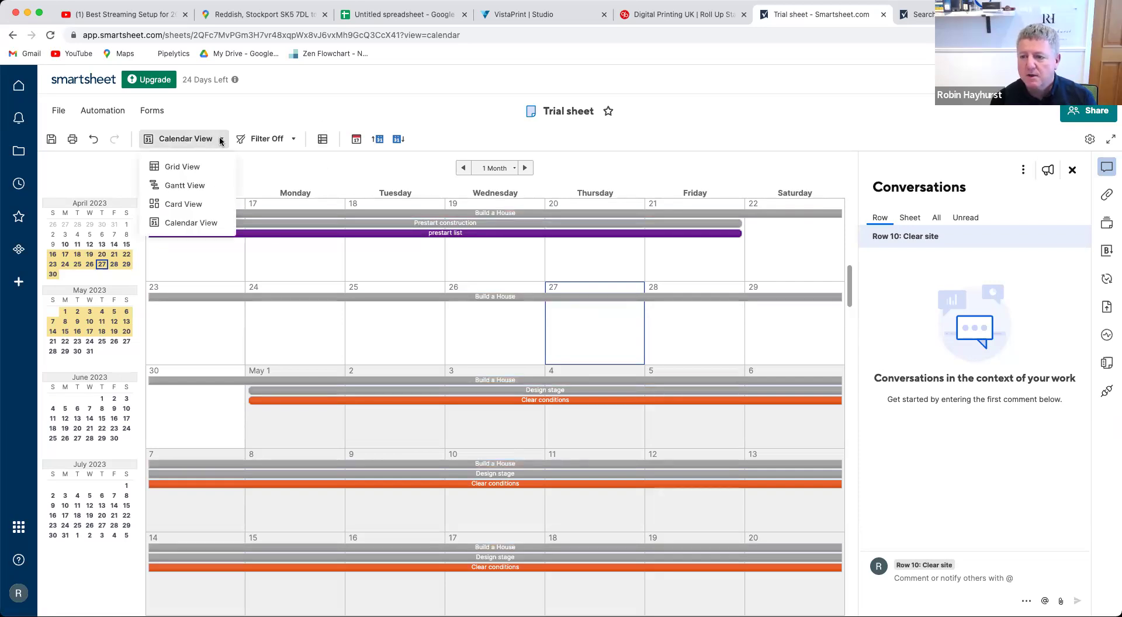
{"action": "left_click", "coordinate": [205, 186]}
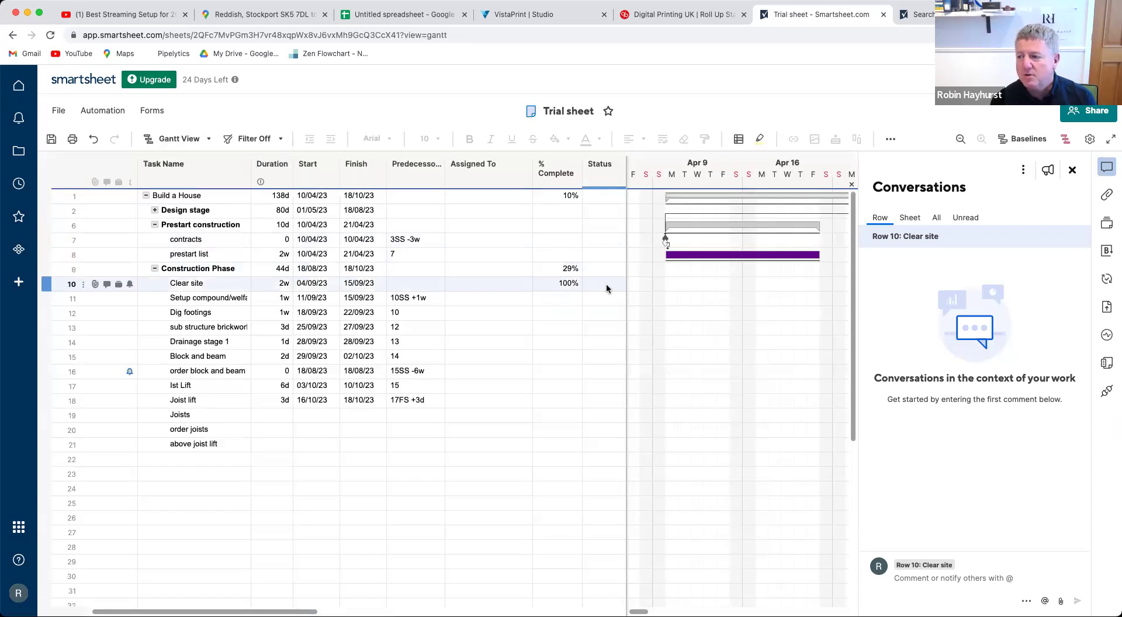
{"action": "scroll", "coordinate": [765, 316], "scroll_direction": "right", "scroll_amount": 5}
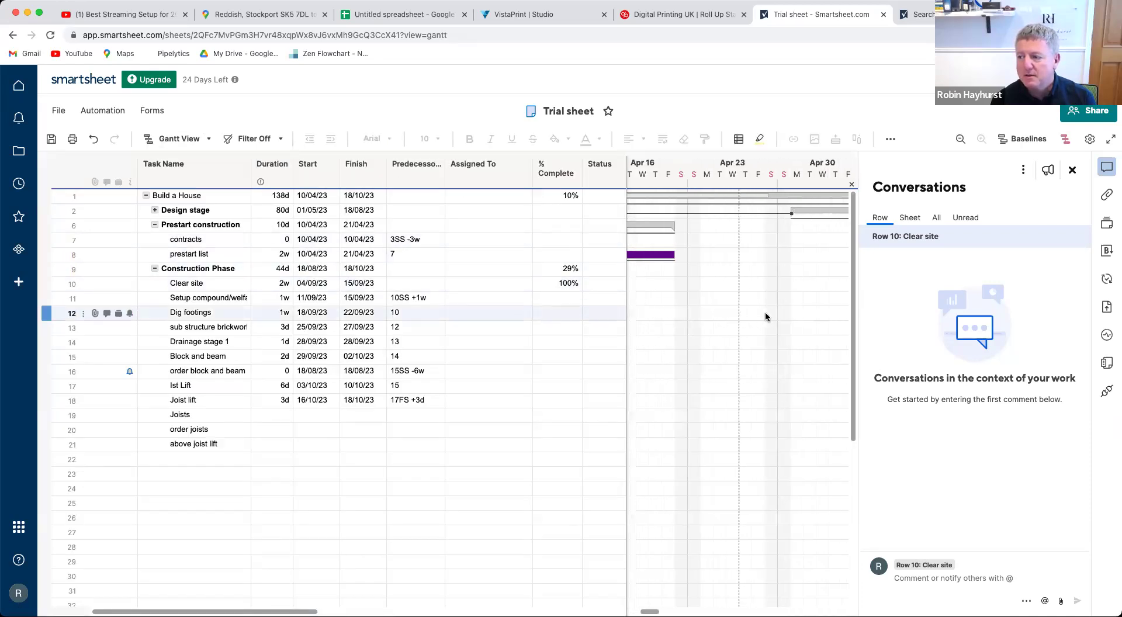
{"action": "scroll", "coordinate": [766, 316], "scroll_direction": "right", "scroll_amount": 10}
{"action": "scroll", "coordinate": [766, 316], "scroll_direction": "right", "scroll_amount": 10}
{"action": "scroll", "coordinate": [766, 316], "scroll_direction": "right", "scroll_amount": 1}
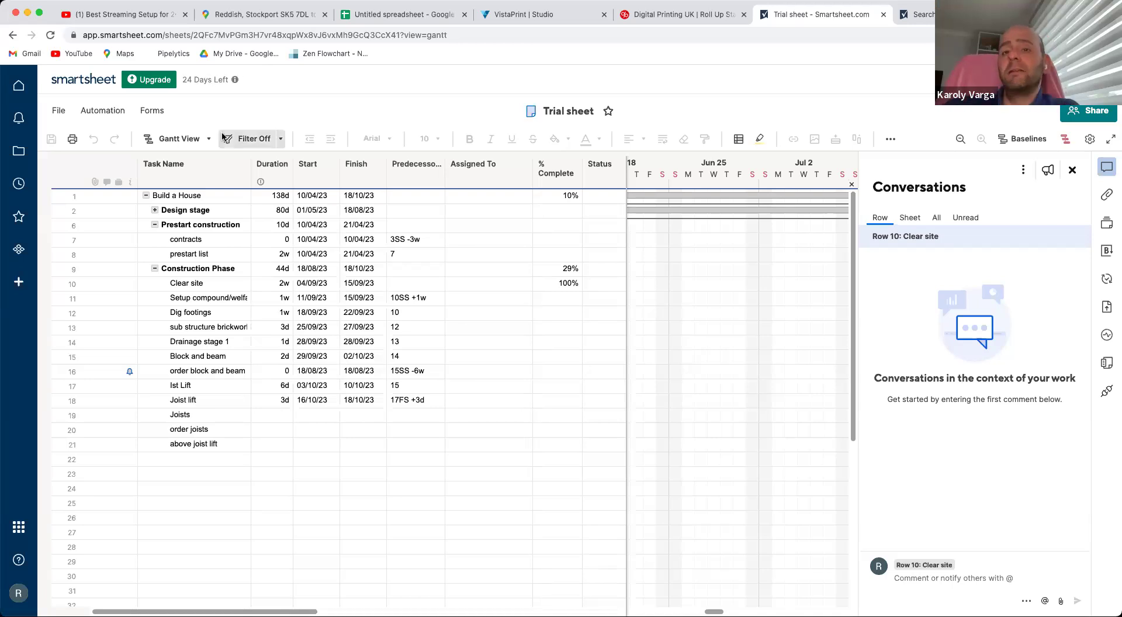
Close the browser window and confirm leaving the VistaPrint Studio page without saving its changes.
{"action": "left_click", "coordinate": [16, 12]}
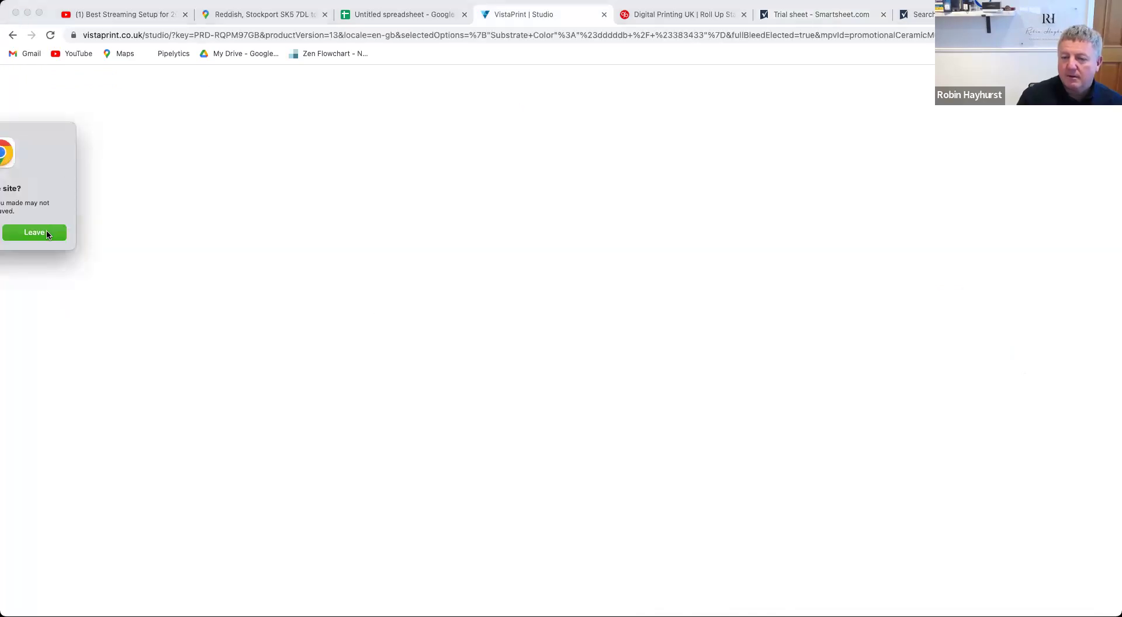
{"action": "left_click", "coordinate": [37, 234]}
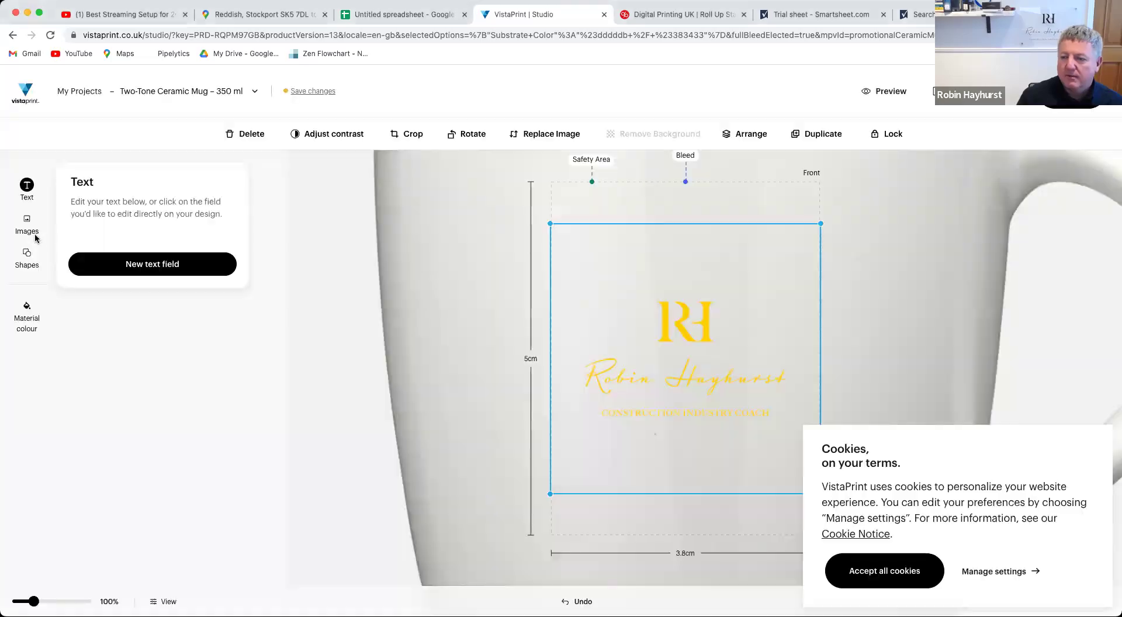